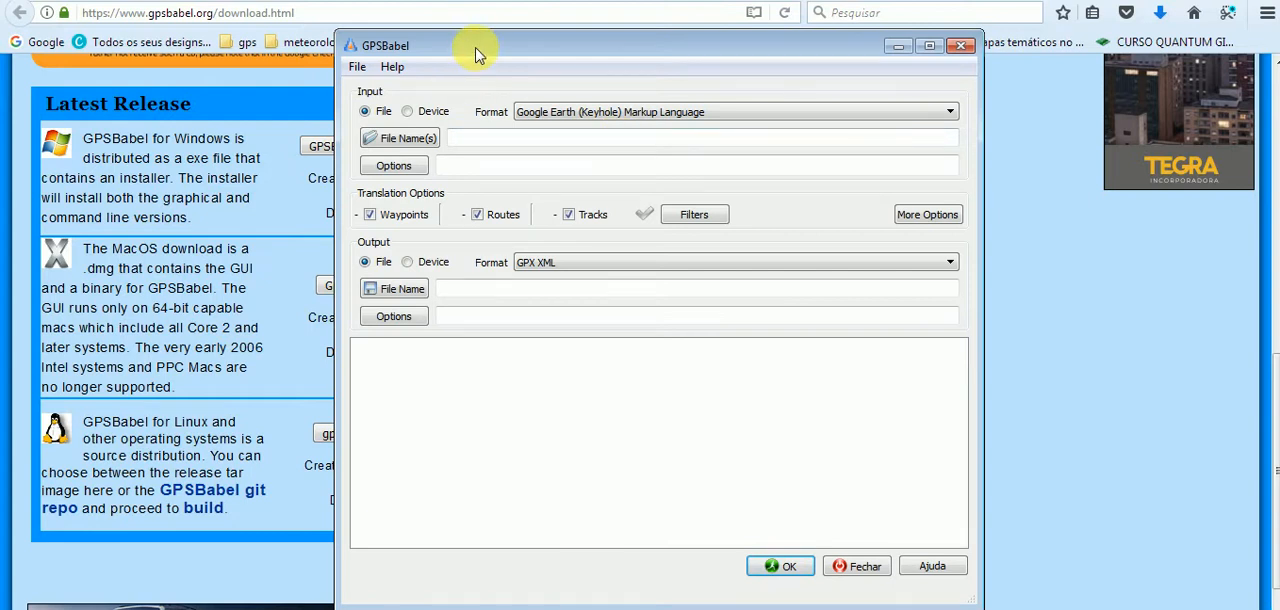
Look through the available input and output file formats for the conversion.
left_click_drag(478, 52, 450, 52)
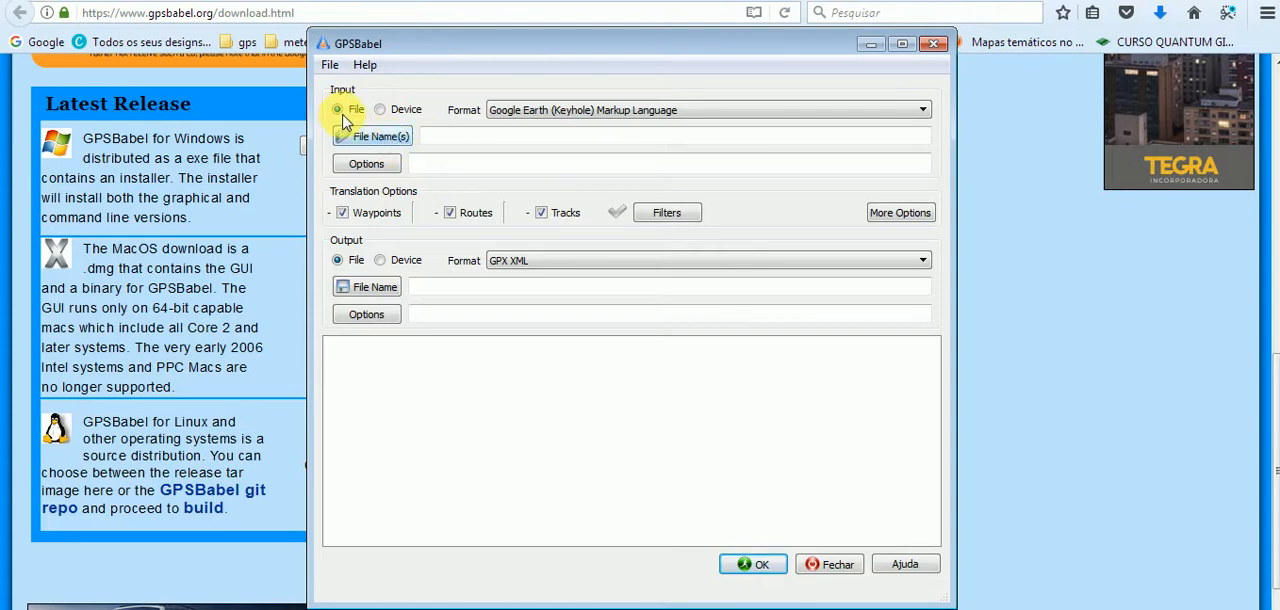
left_click(511, 115)
left_click_drag(909, 163, 657, 163)
left_click(418, 167)
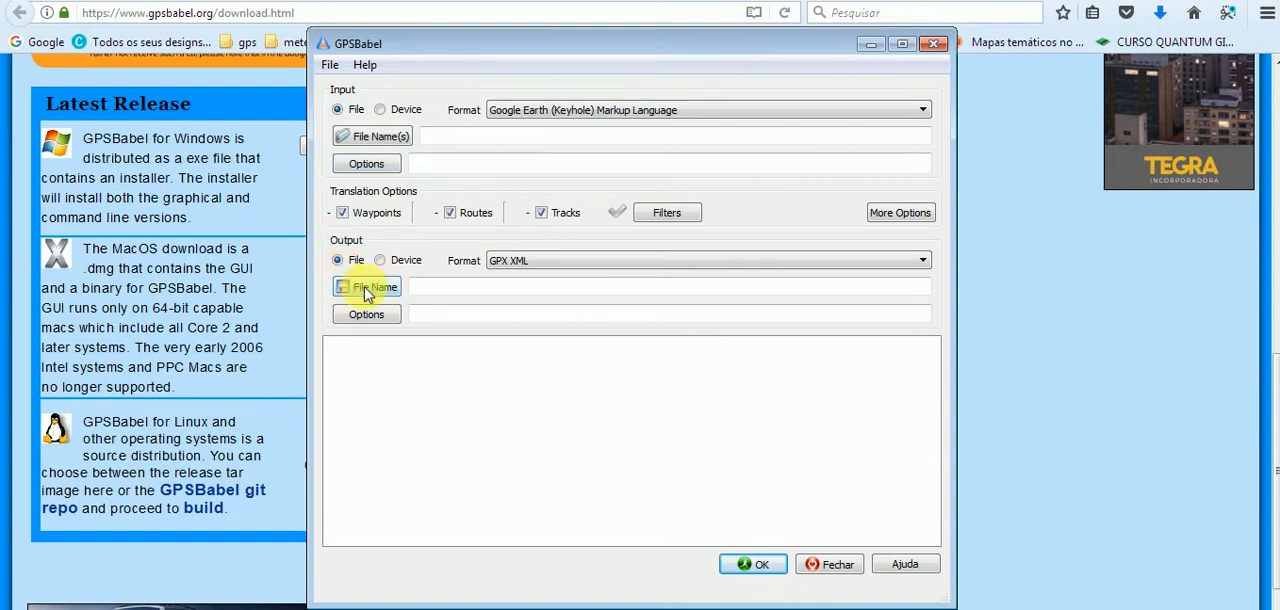
left_click(560, 262)
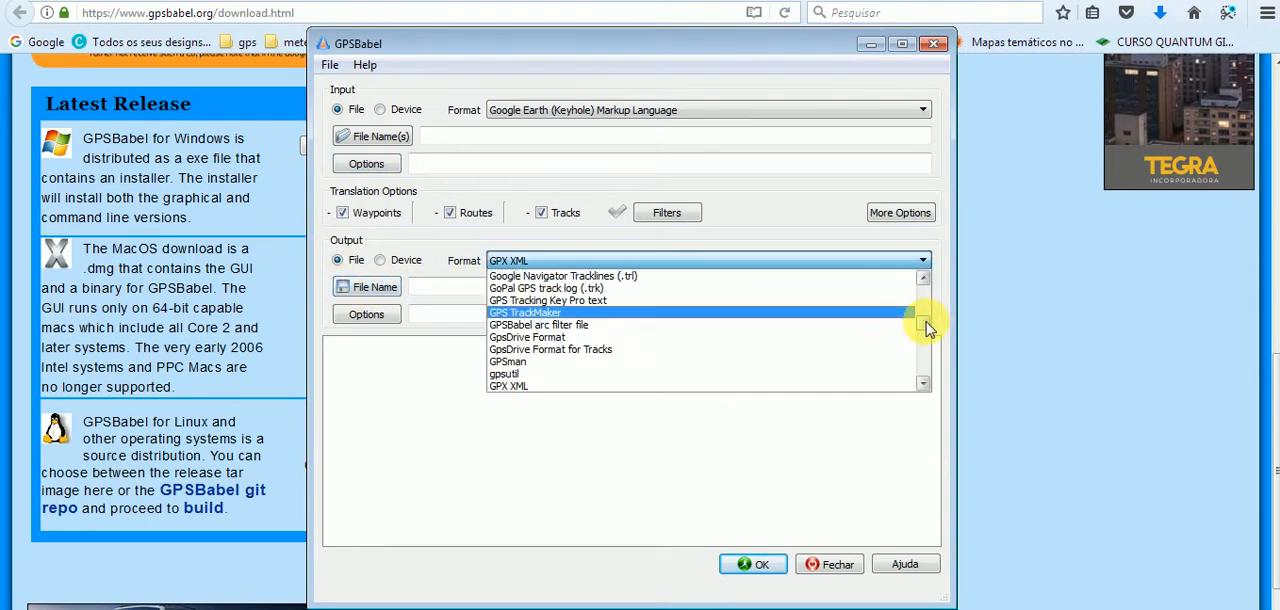
mouse_move(928, 330)
left_mouse_down()
mouse_move(920, 351)
mouse_move(920, 333)
left_mouse_up()
left_click(400, 297)
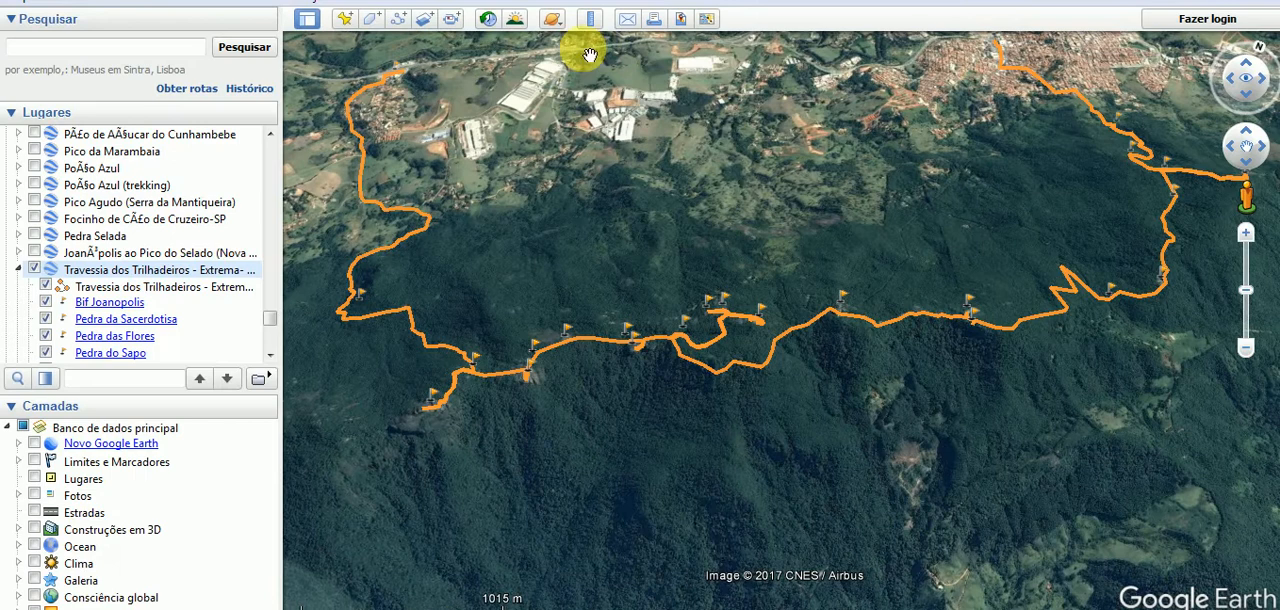
Switch to Google Earth and examine the Travessia dos Trilhadeiros track and its waypoints on the map.
left_click_drag(562, 127, 555, 178)
left_click_drag(586, 224, 611, 186)
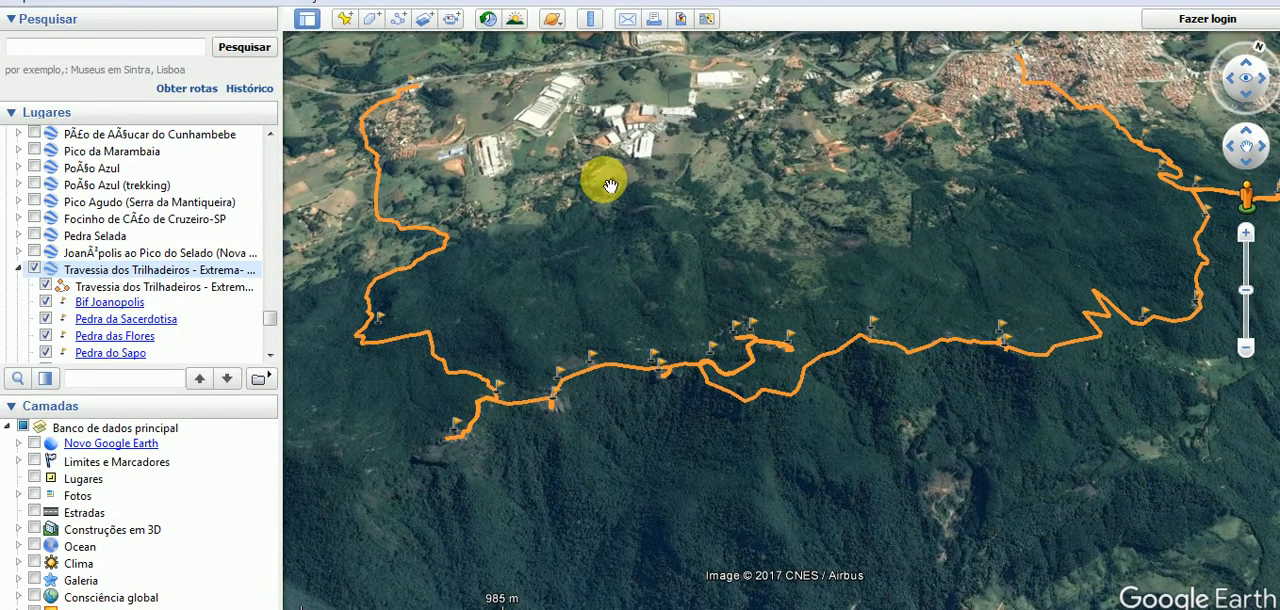
left_click_drag(607, 243, 574, 277)
scroll(610, 236, "up", 2)
scroll(610, 238, "down", 3)
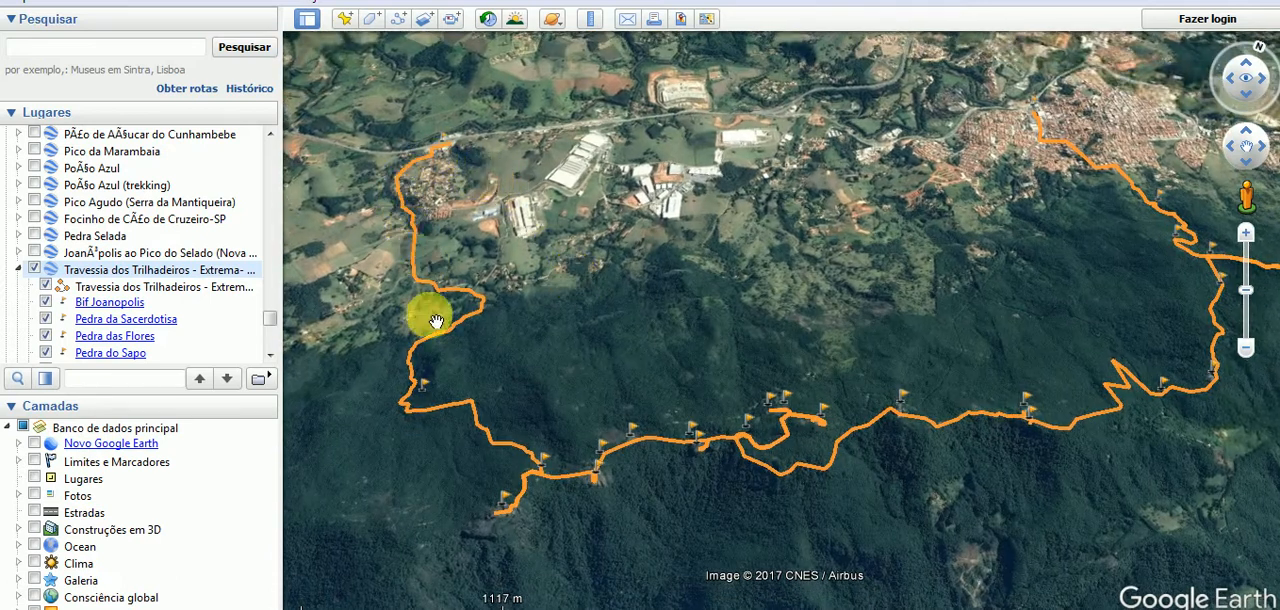
left_click_drag(483, 380, 456, 362)
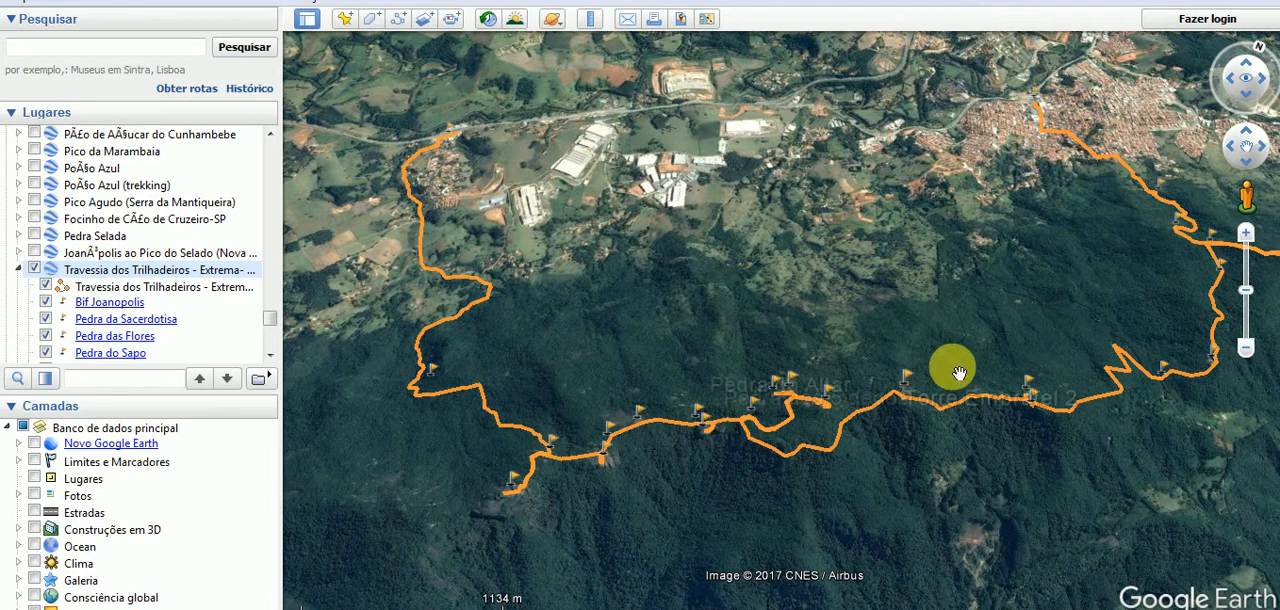
left_click_drag(962, 370, 832, 410)
left_click_drag(838, 302, 986, 252)
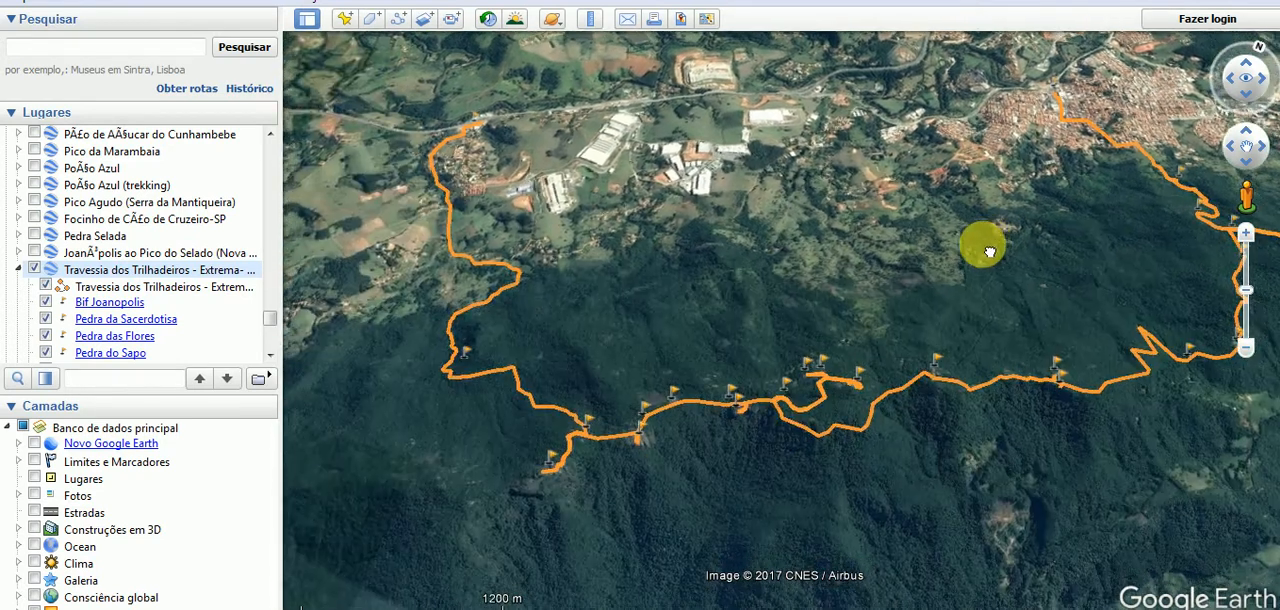
left_click_drag(468, 292, 432, 302)
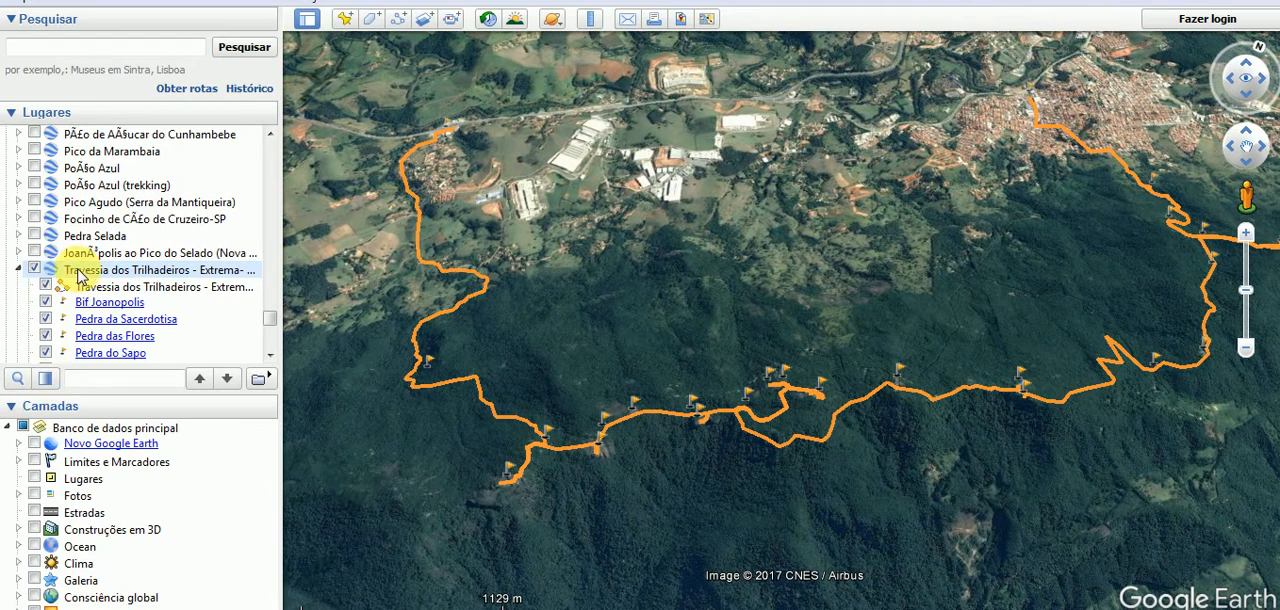
left_click_drag(550, 211, 544, 318)
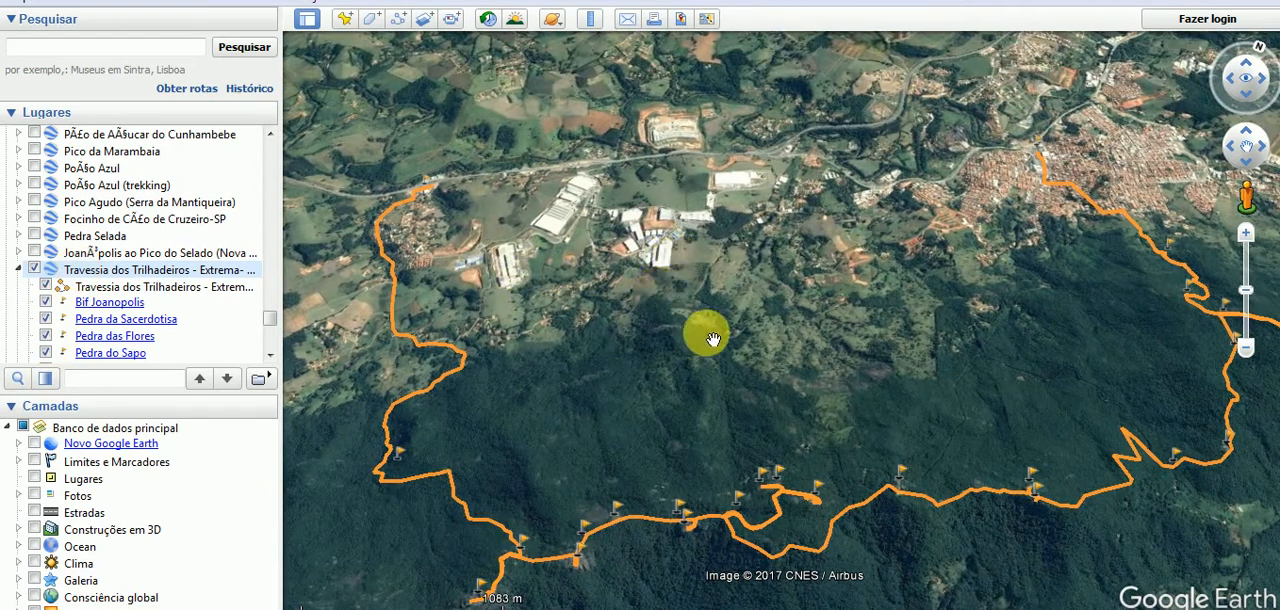
left_click_drag(694, 338, 665, 261)
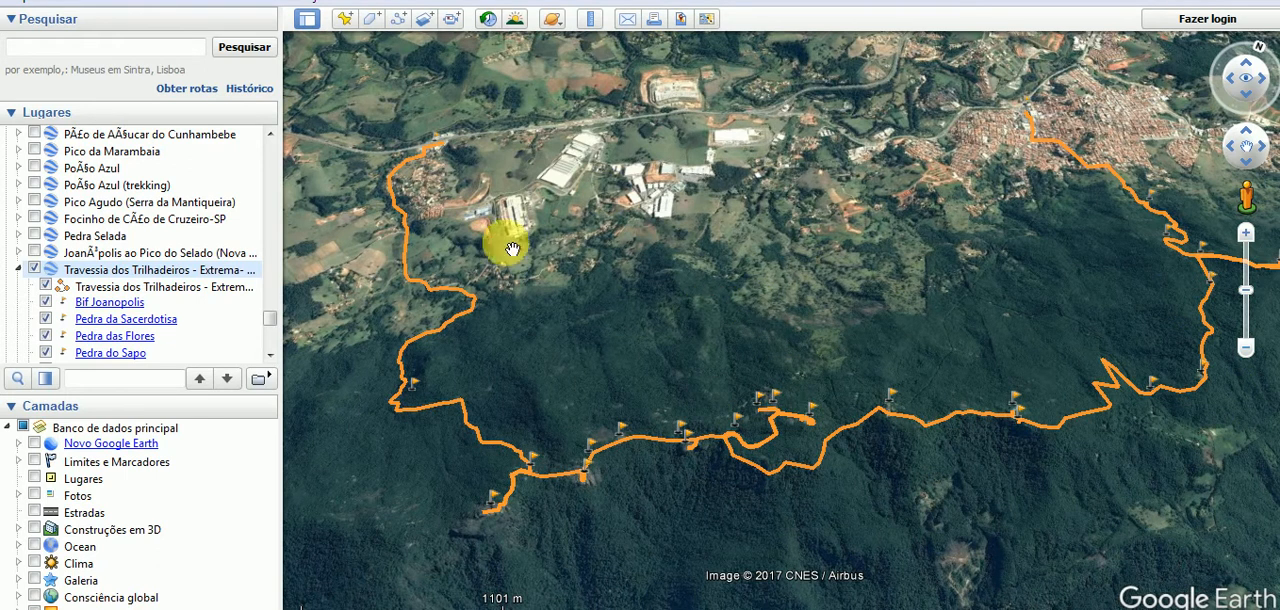
Save the Travessia dos Trilhadeiros - Extrema- MG place to the desktop as a KML file.
right_click(89, 268)
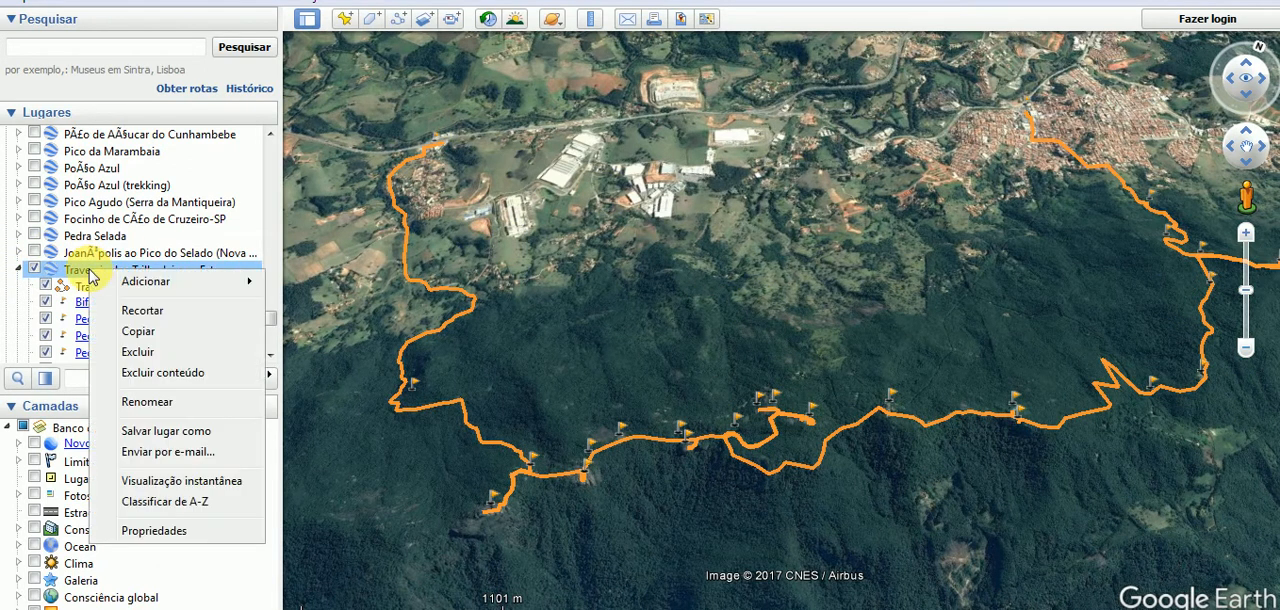
left_click(198, 433)
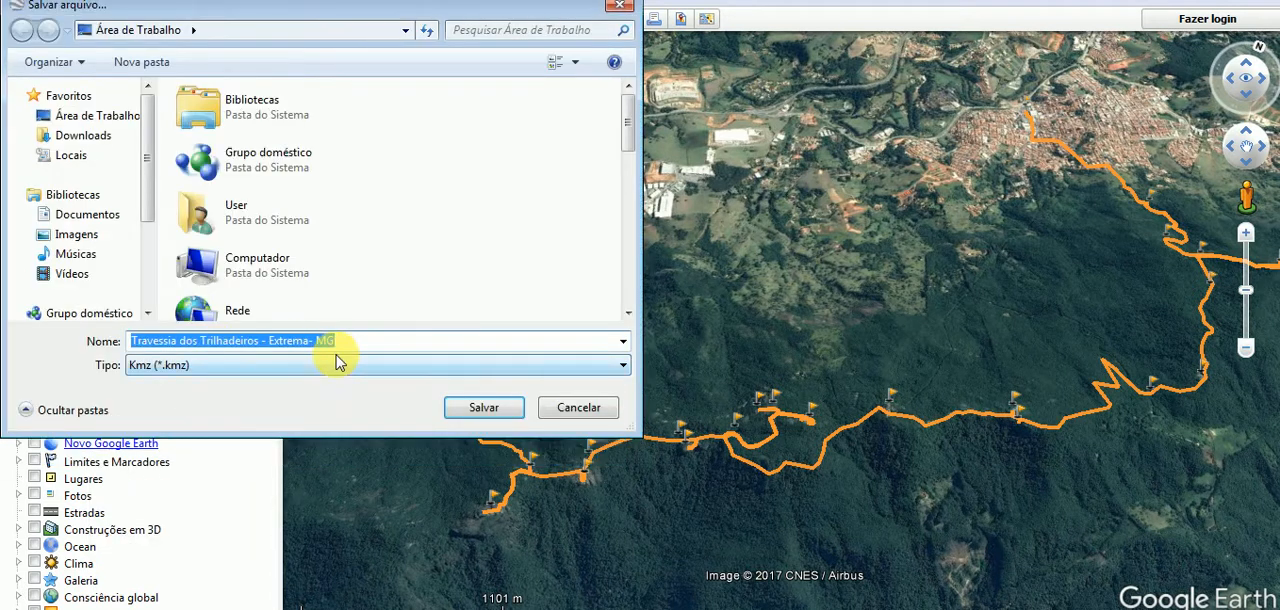
left_click(266, 369)
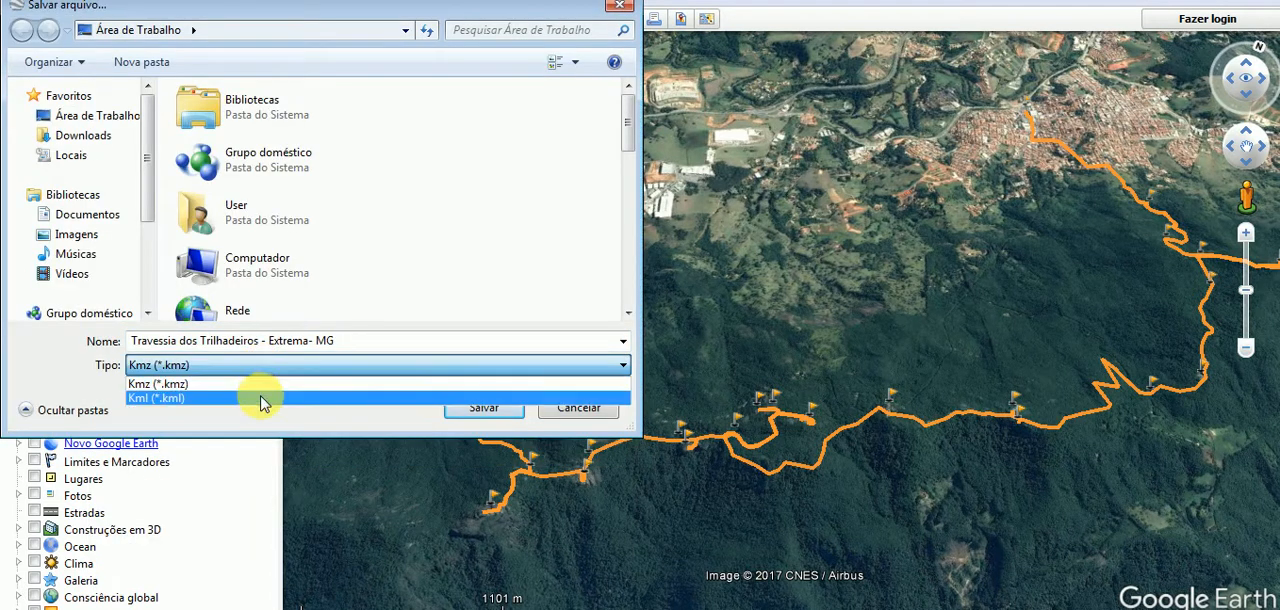
left_click(255, 397)
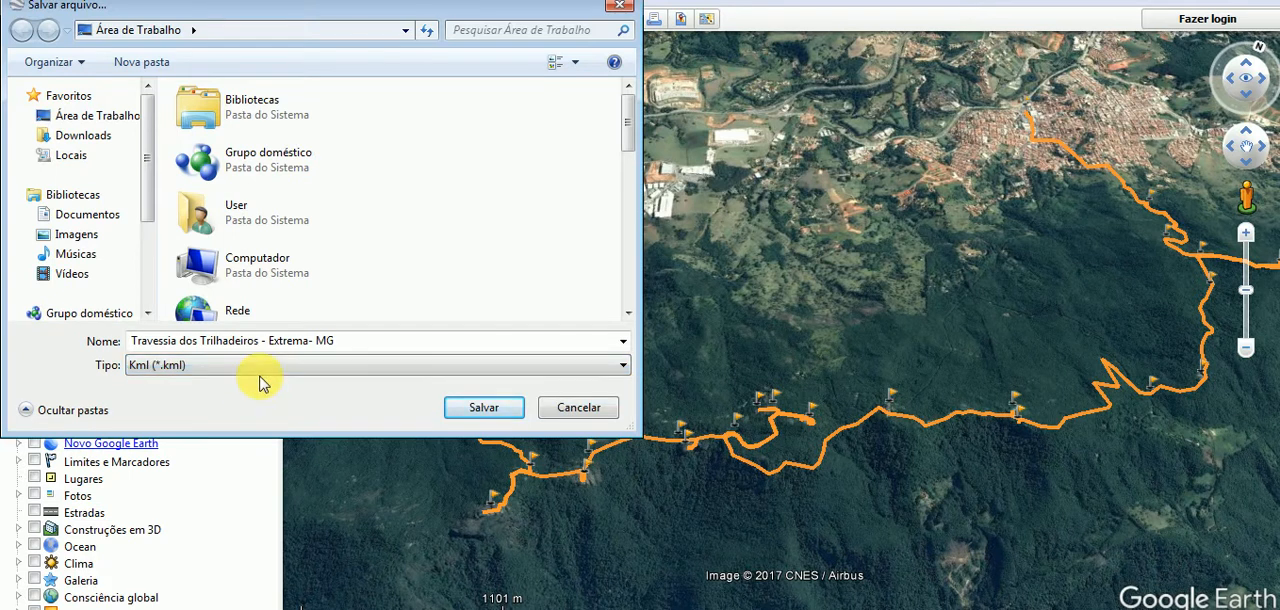
left_click(481, 410)
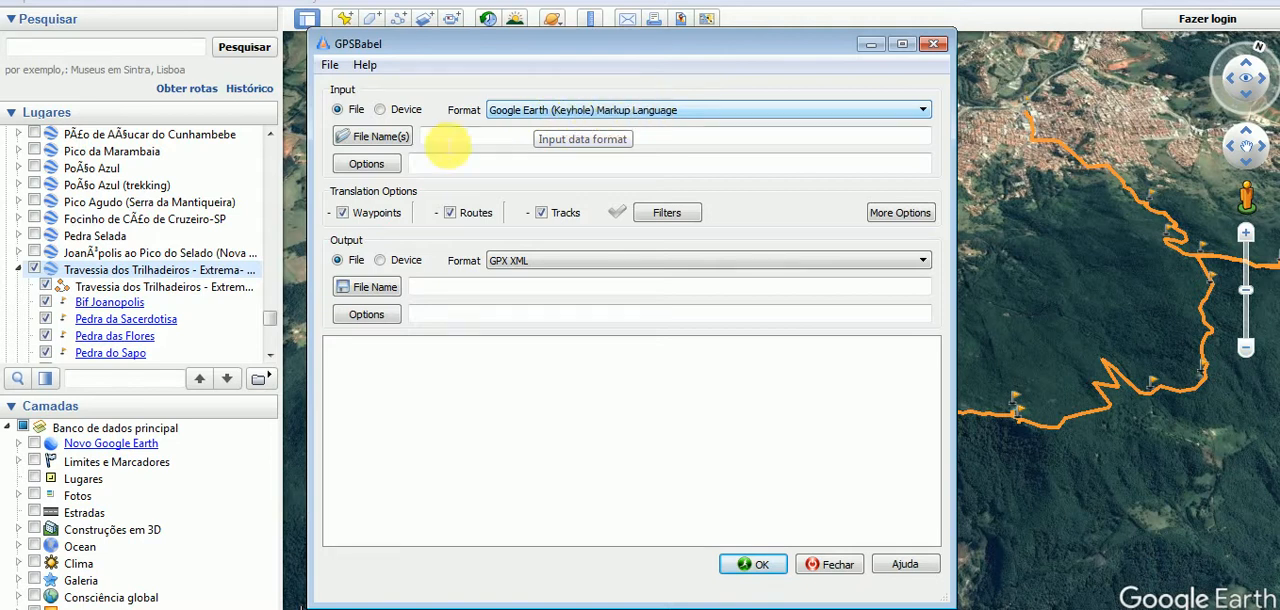
In GPSBabel, load Travessia dos Trilhadeiros - Extrema- MG.kml from the desktop as the input file.
left_click(397, 145)
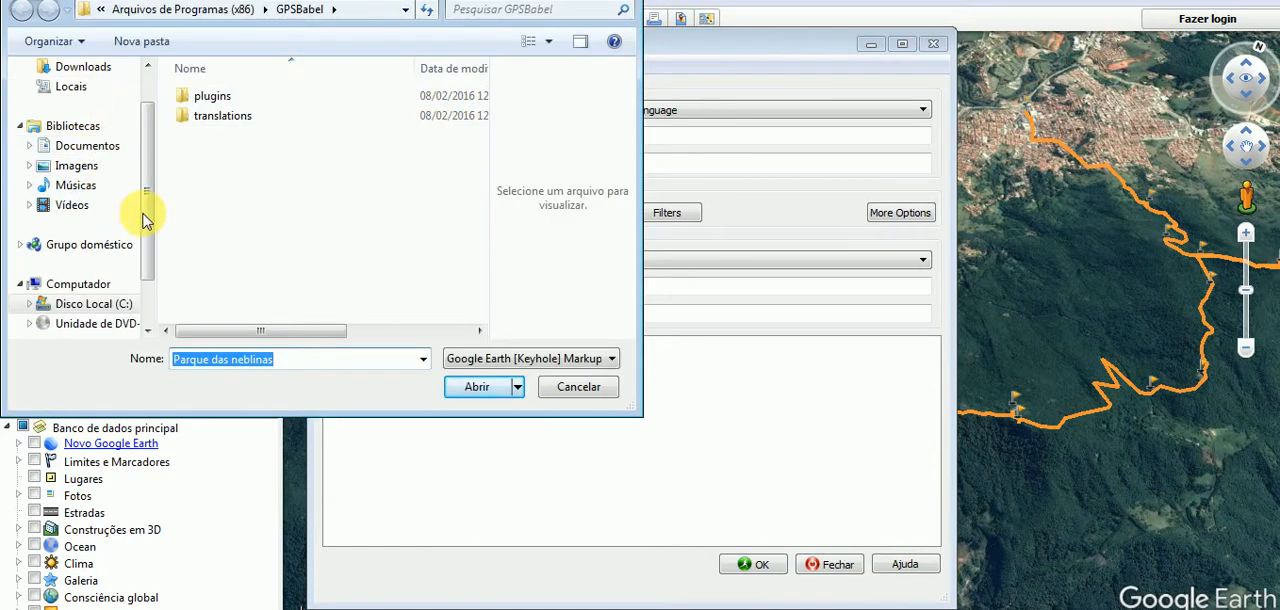
left_click_drag(149, 206, 143, 114)
left_click(117, 95)
left_click_drag(477, 100, 486, 285)
left_click(276, 312)
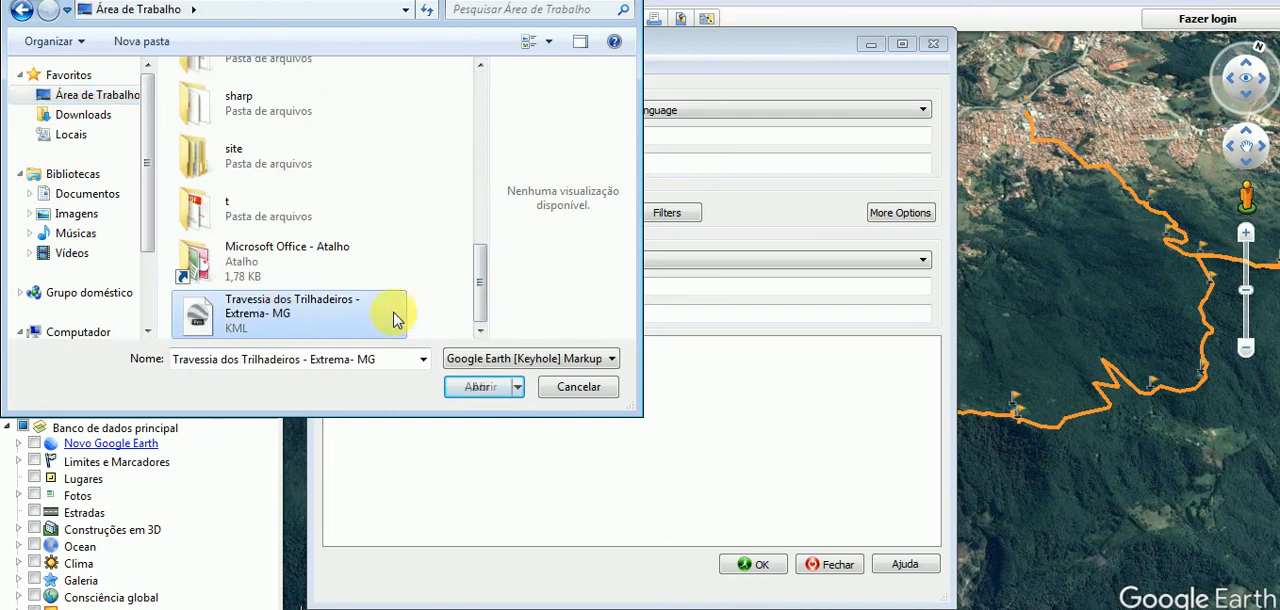
left_click(491, 396)
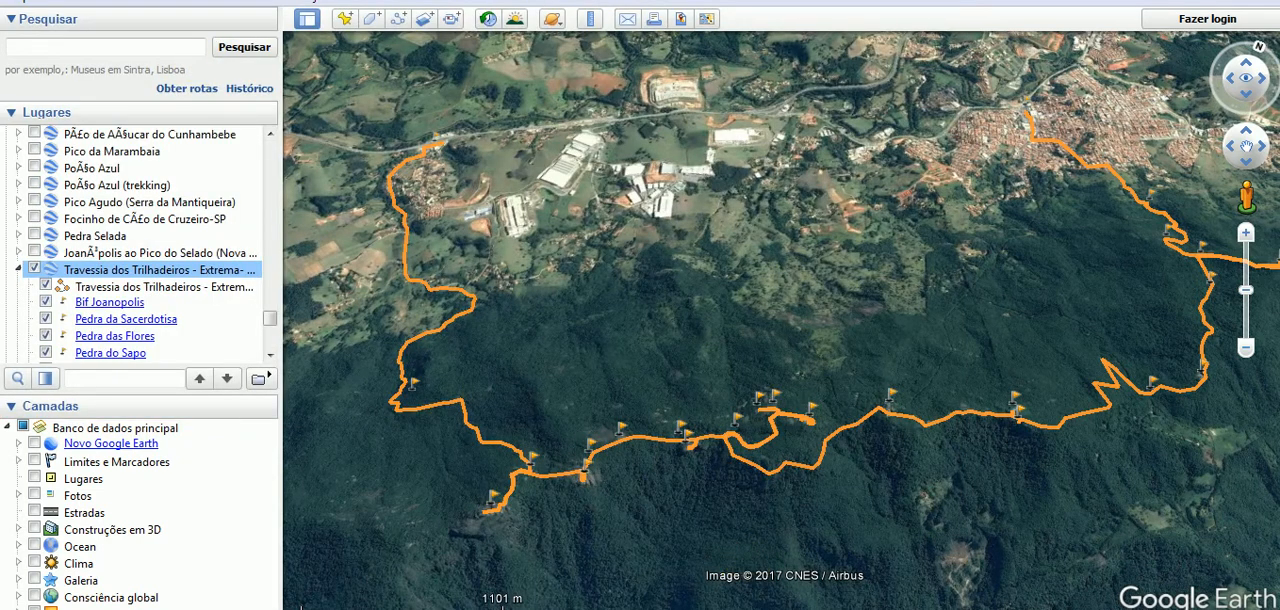
key("alt+Tab")
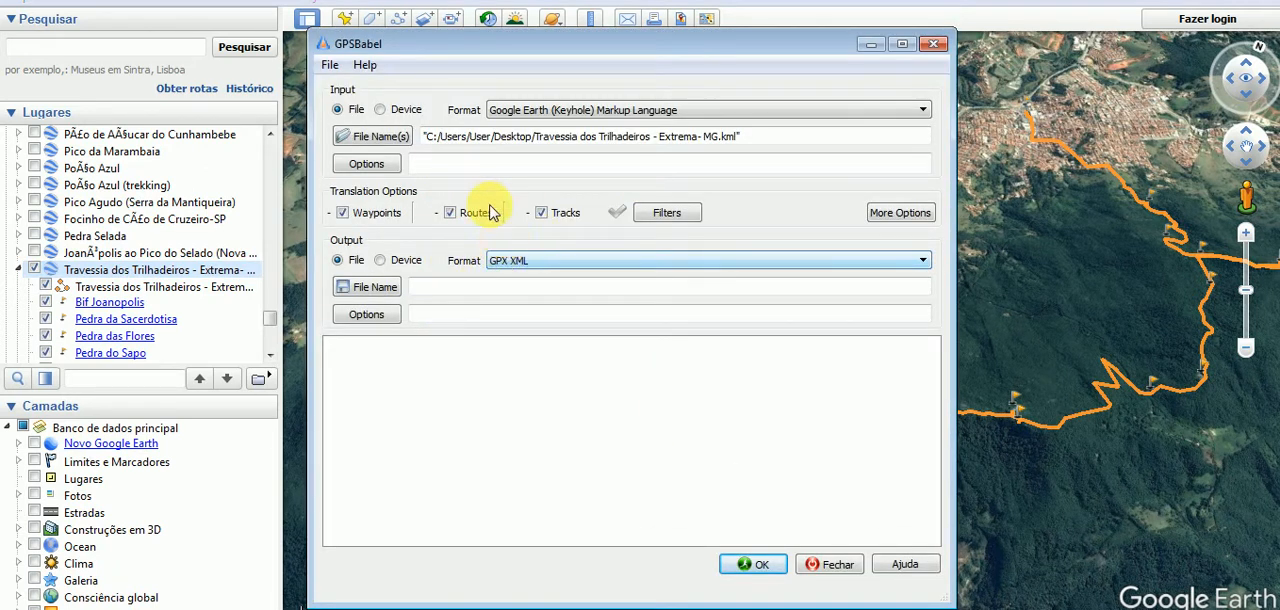
Set the output to a GPX XML file named tt on the desktop and run the conversion.
left_click(512, 264)
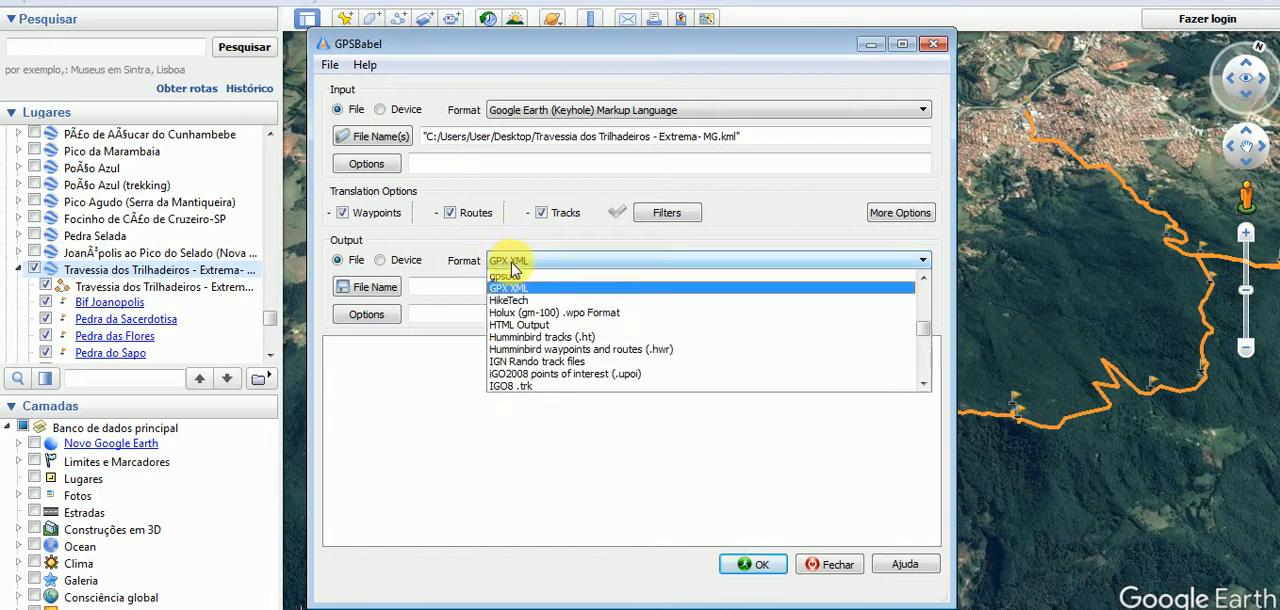
left_click(650, 289)
left_click(369, 286)
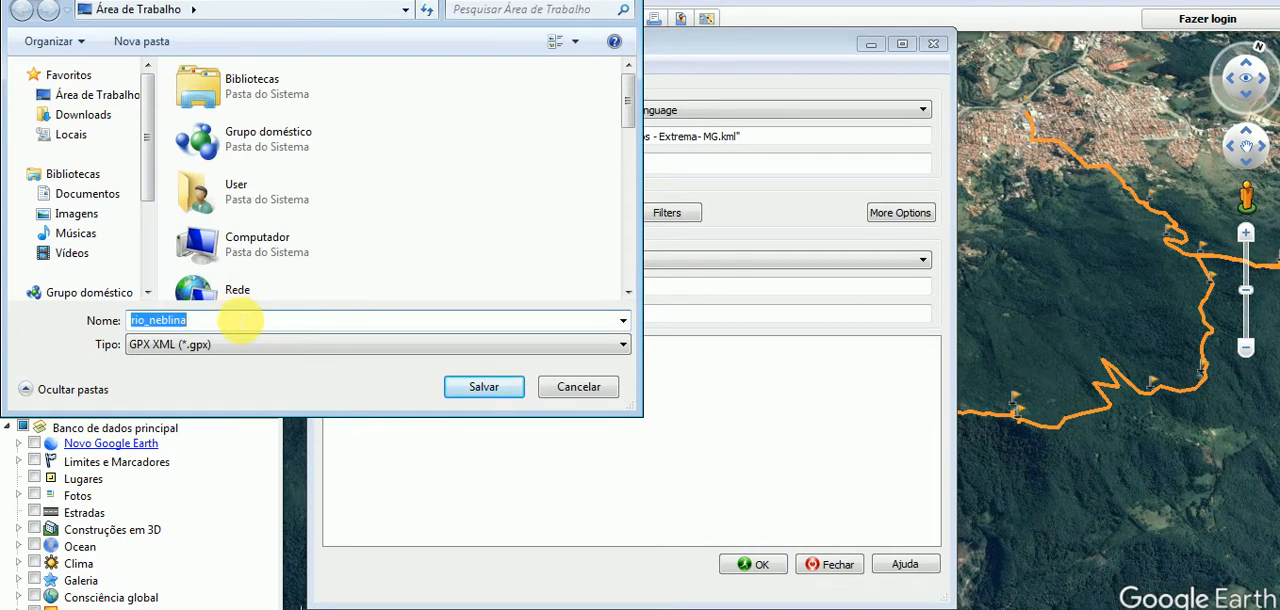
type("t")
type("t")
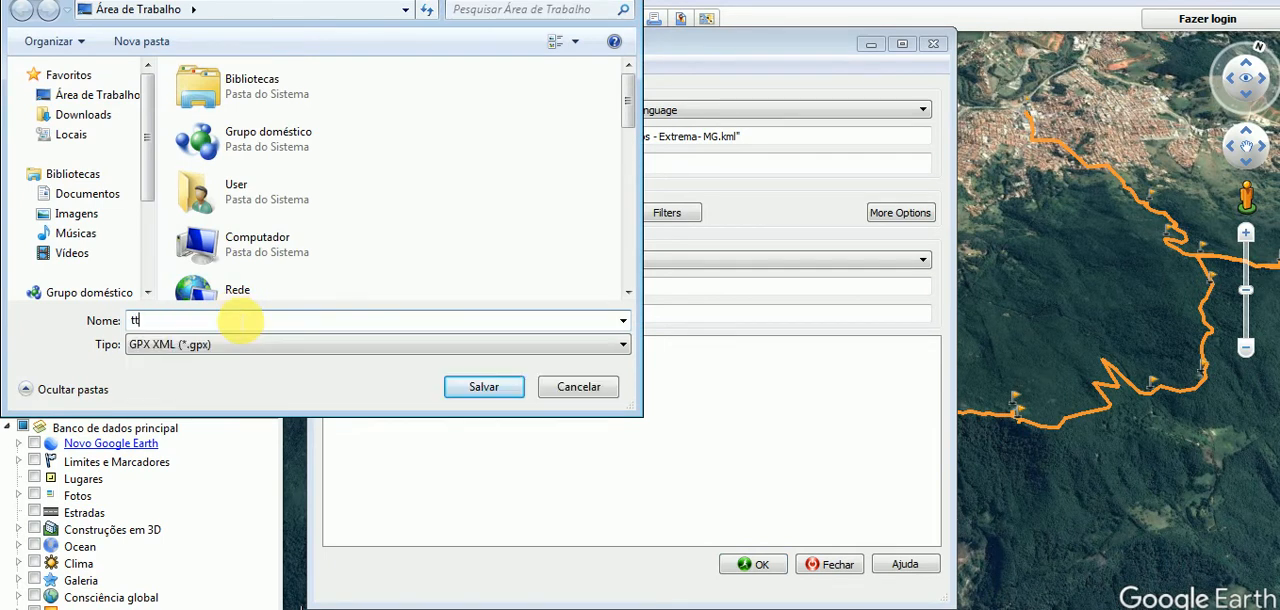
left_click(483, 386)
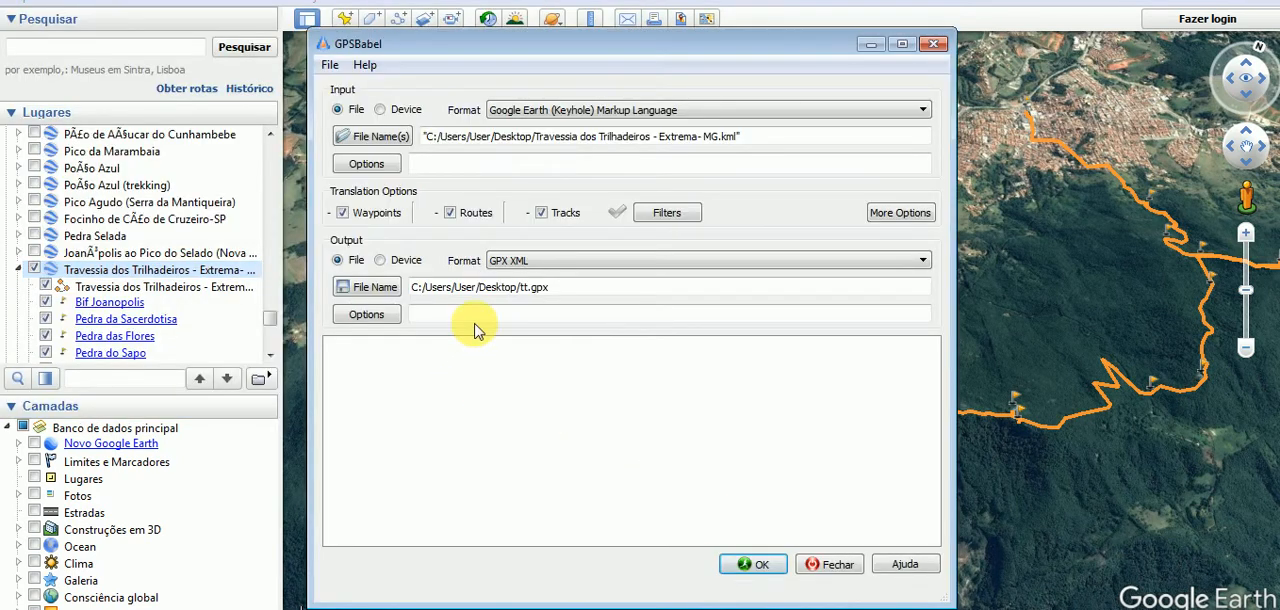
left_click(742, 563)
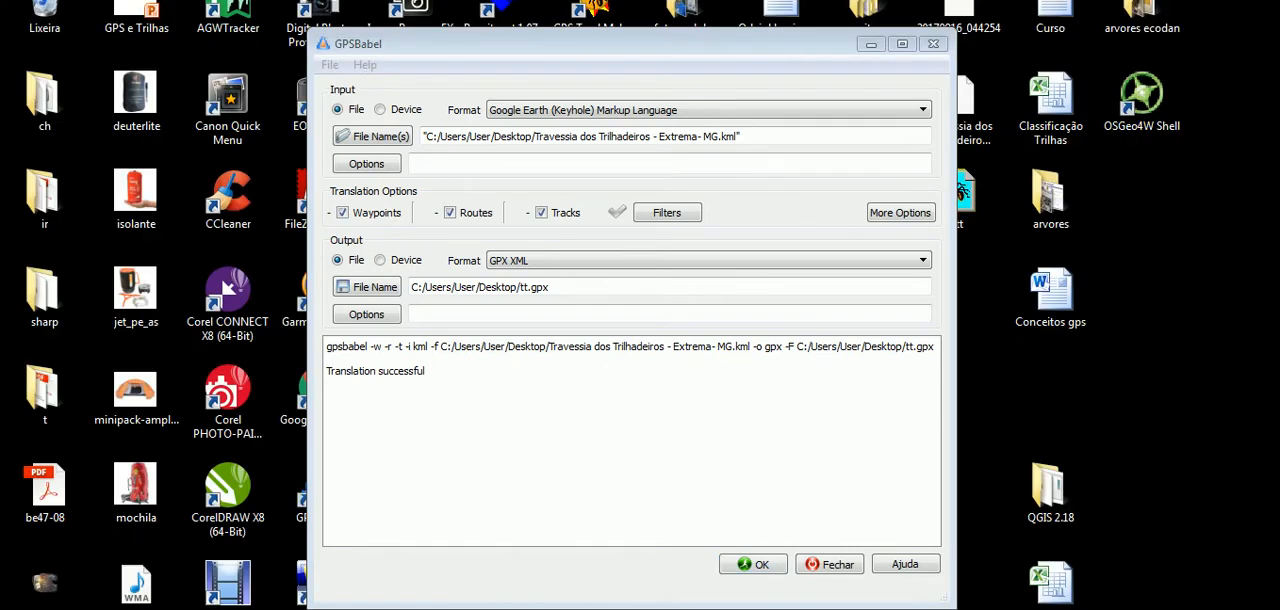
Check the file type of the converted tt file on the desktop in its properties.
left_click(870, 45)
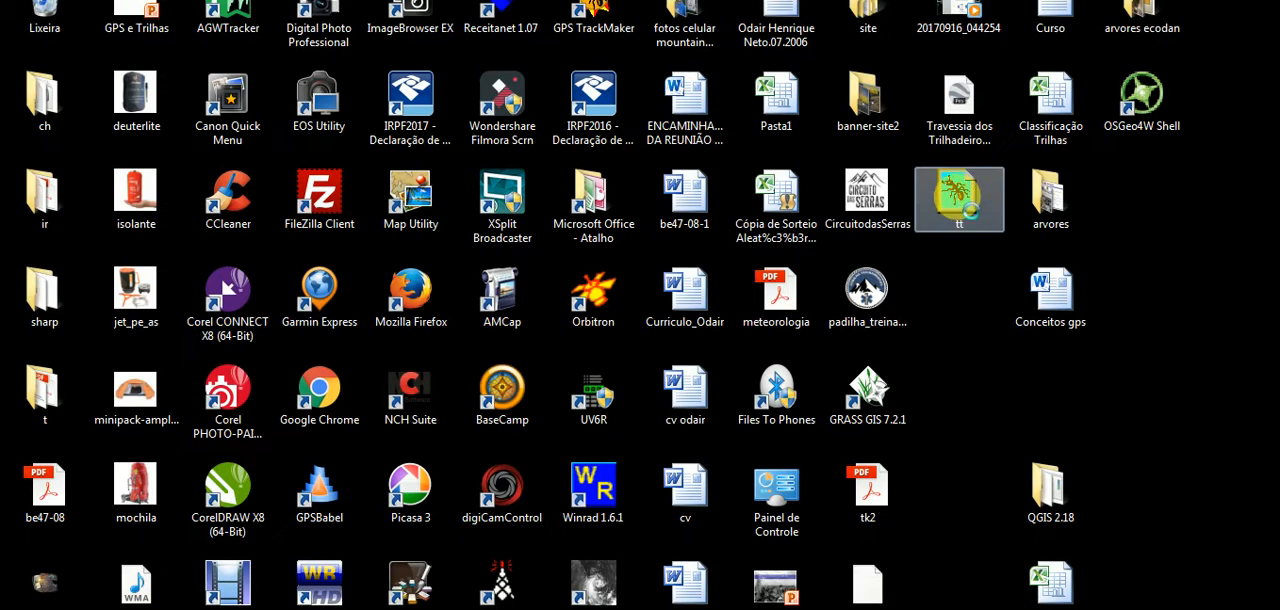
right_click(958, 197)
left_click(1064, 558)
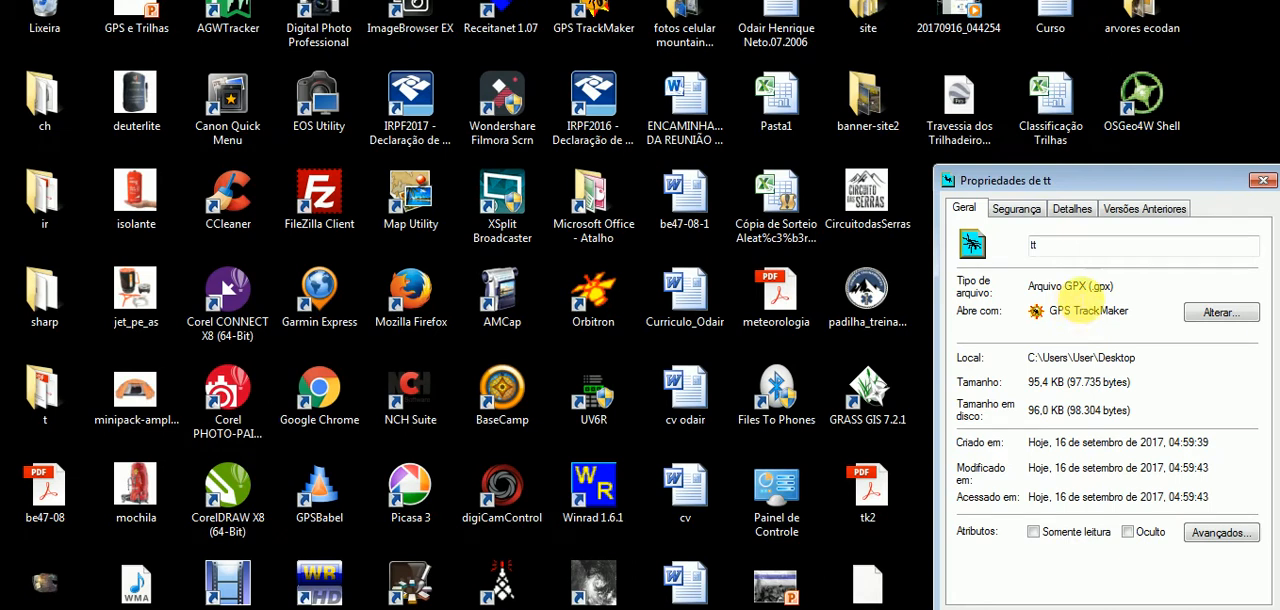
left_click_drag(1030, 286, 1134, 289)
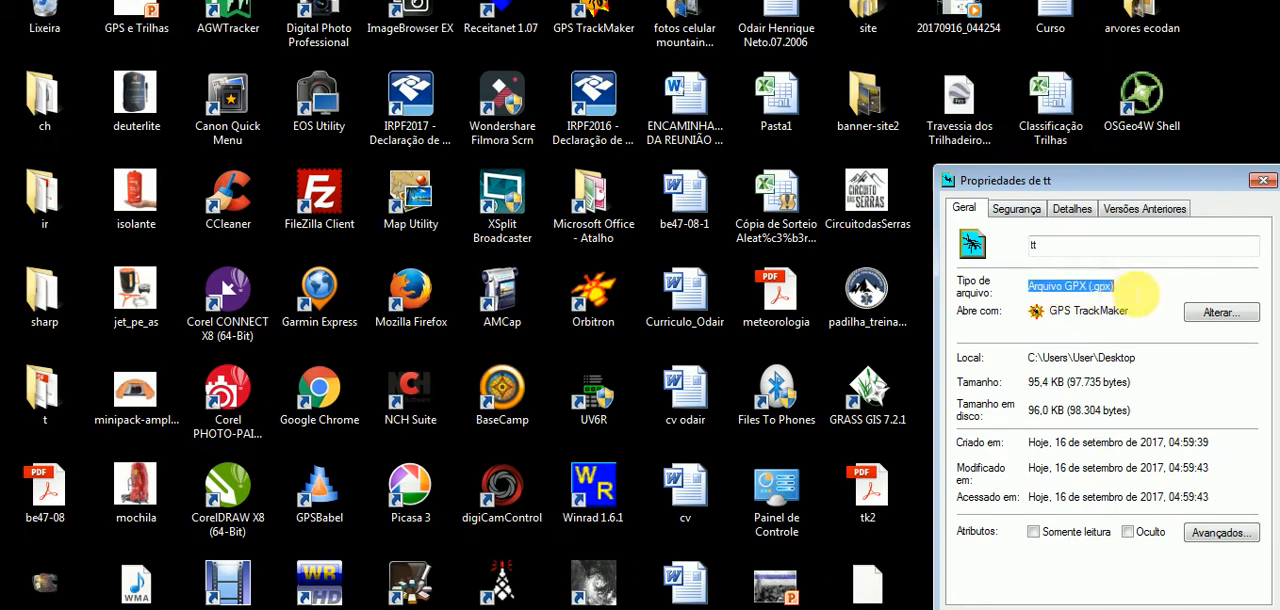
left_click(1263, 180)
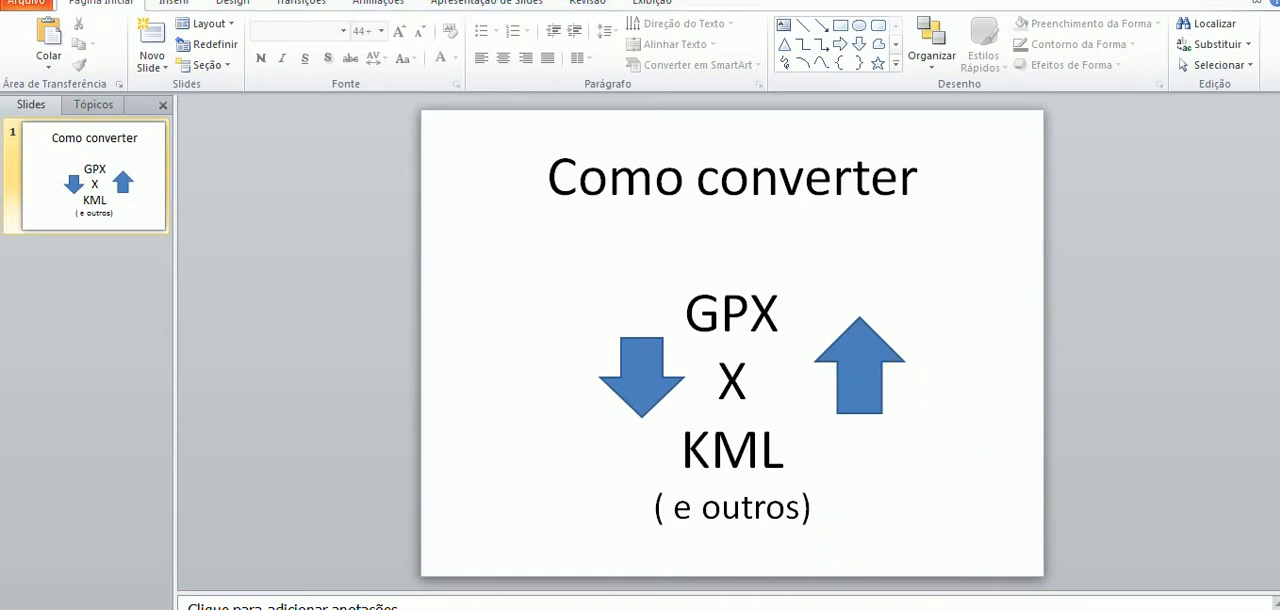
Return to GPSBabel and change the input format to GPX XML.
left_click(640, 608)
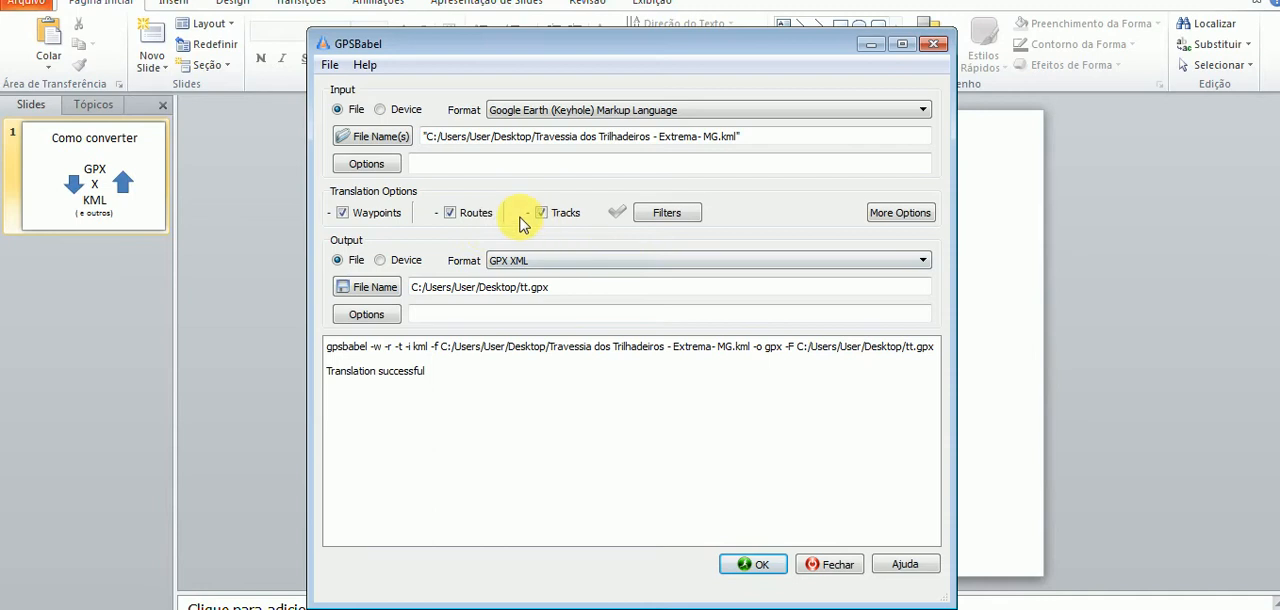
left_click(510, 117)
scroll(830, 165, "down", 5)
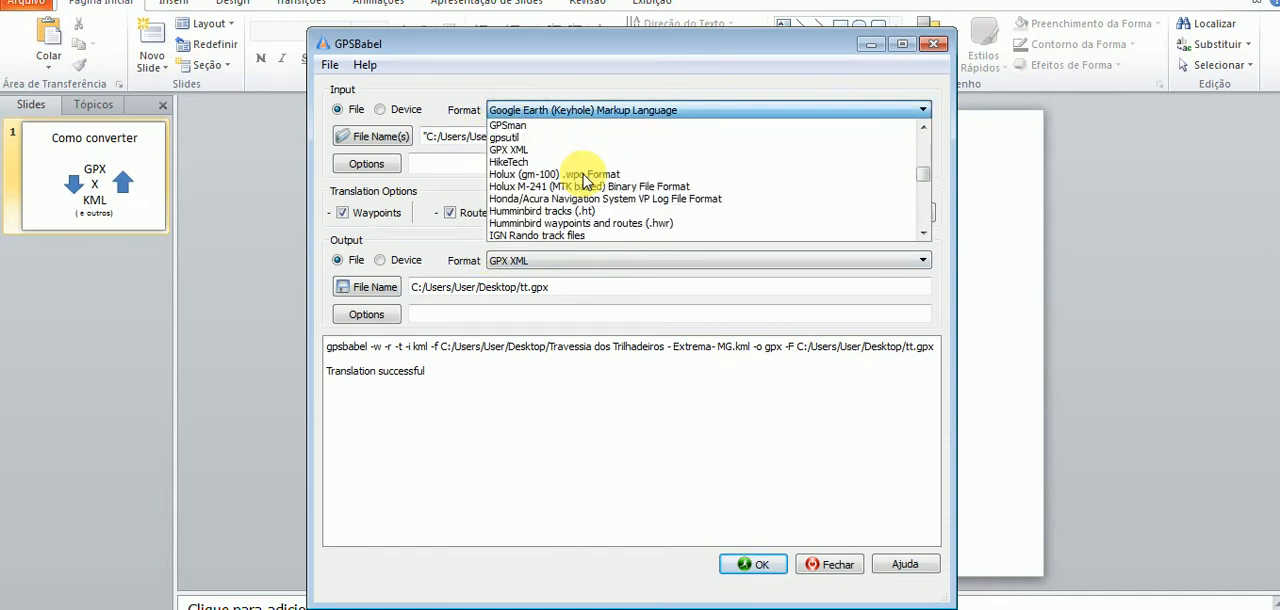
left_click(509, 149)
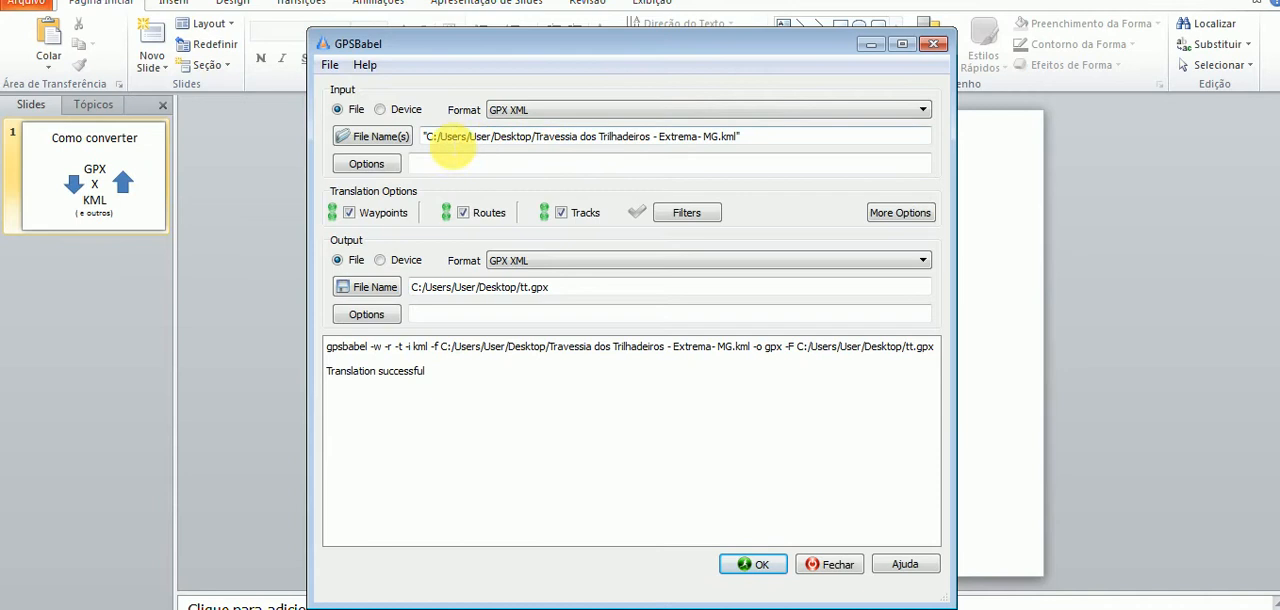
Load mf.gpx from the desktop as the input file.
left_click(356, 136)
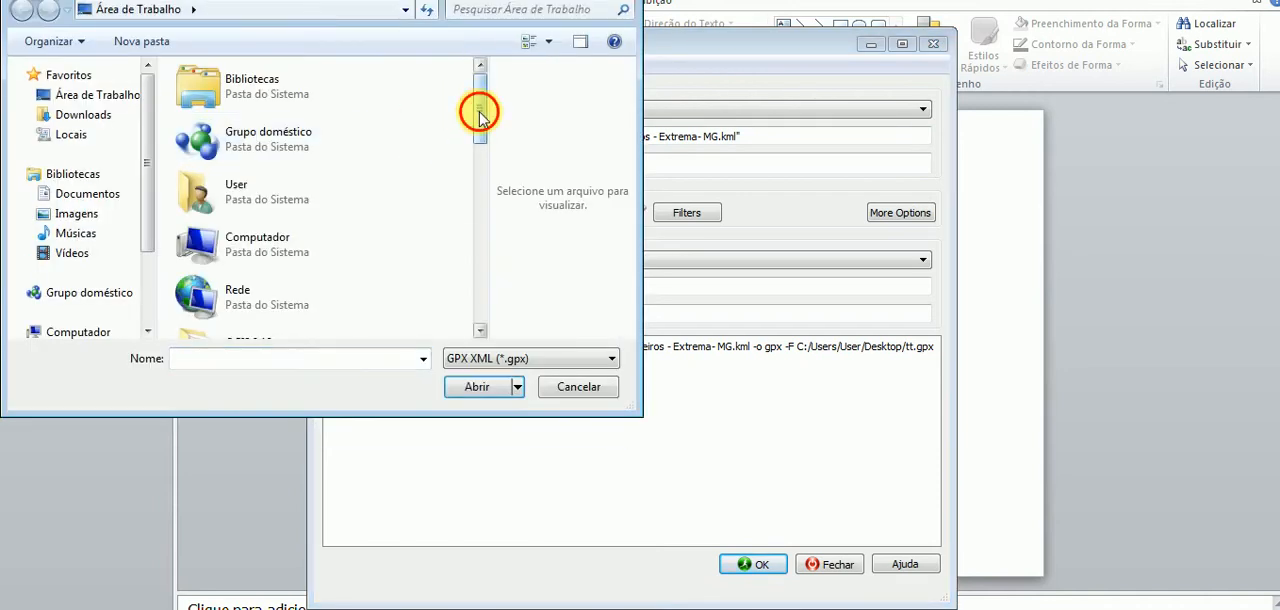
left_click_drag(480, 113, 480, 286)
left_click(318, 212)
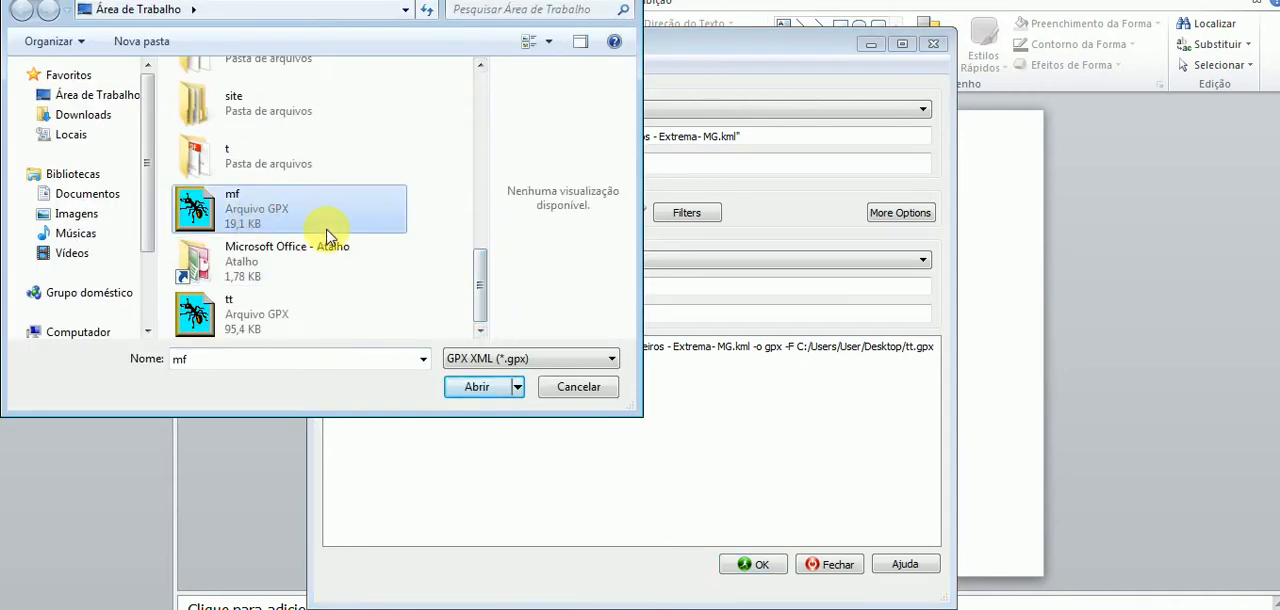
left_click(476, 387)
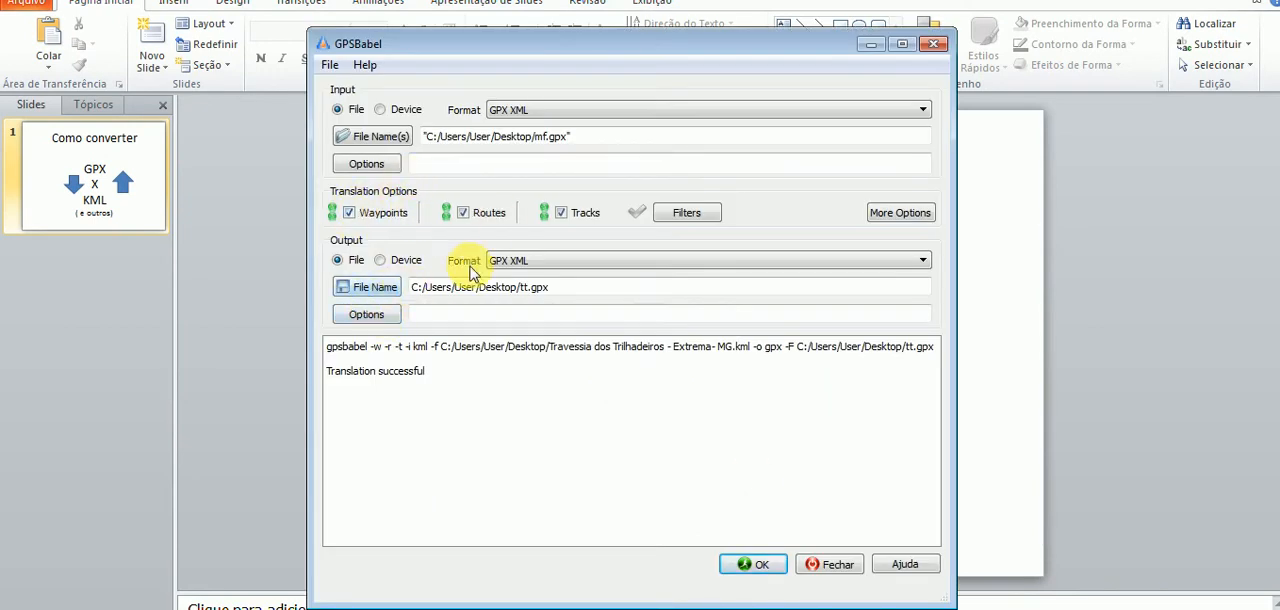
Set the output to a Google Earth (Keyhole) Markup Language file named fgg on the desktop.
left_click(506, 261)
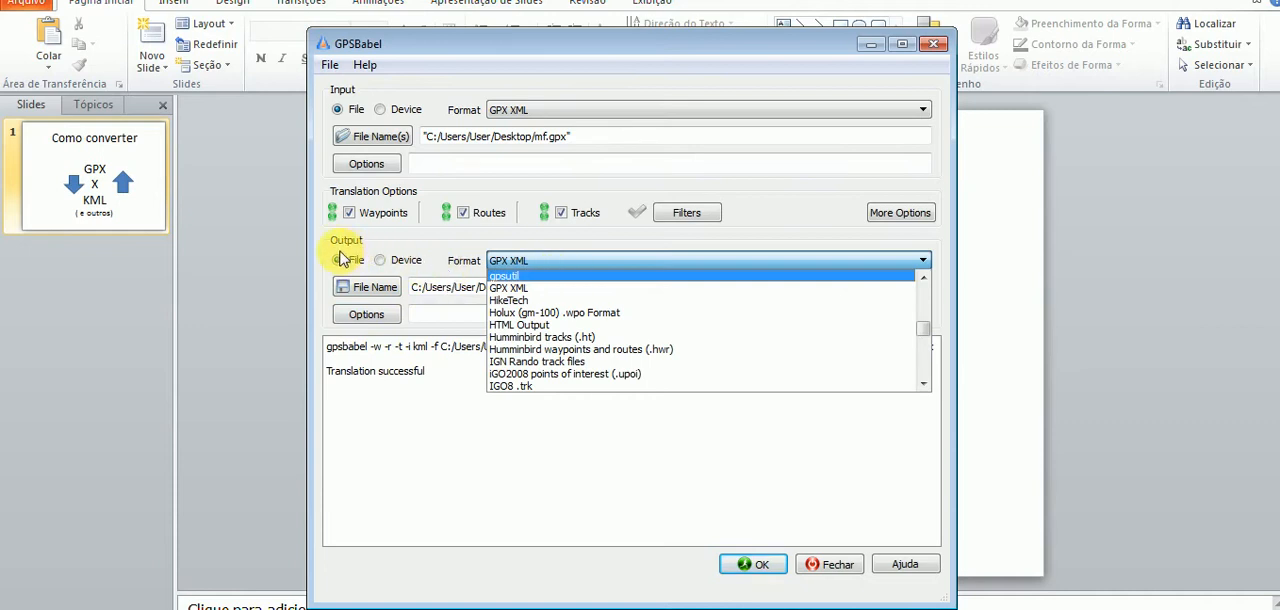
scroll(563, 325, "up", 4)
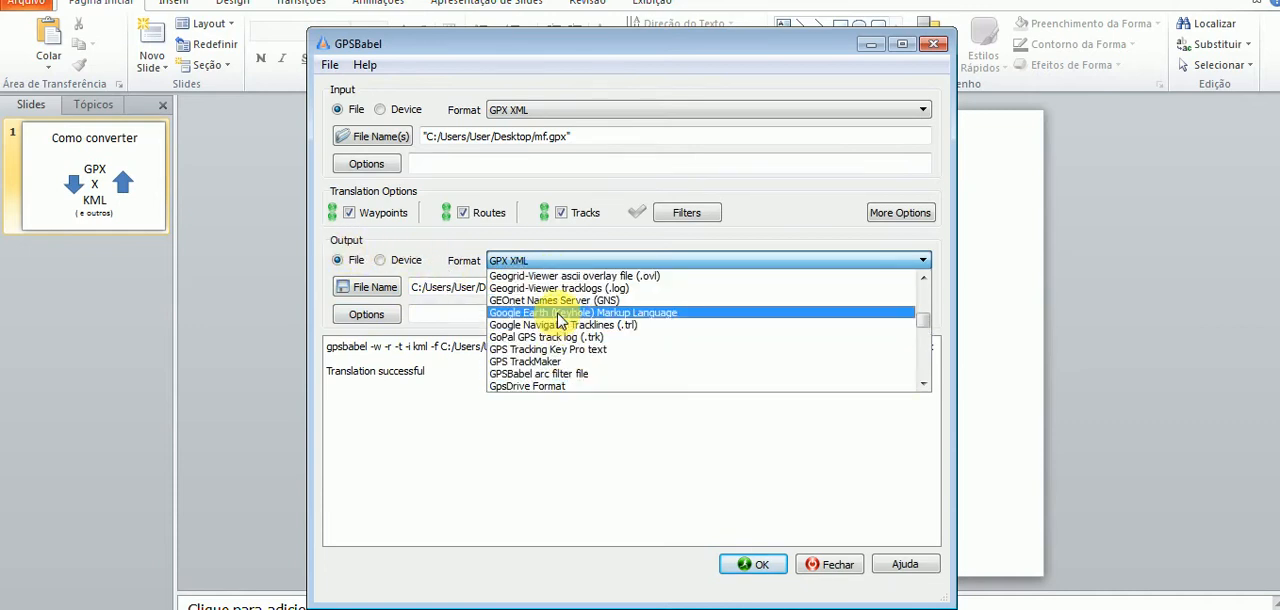
left_click(558, 314)
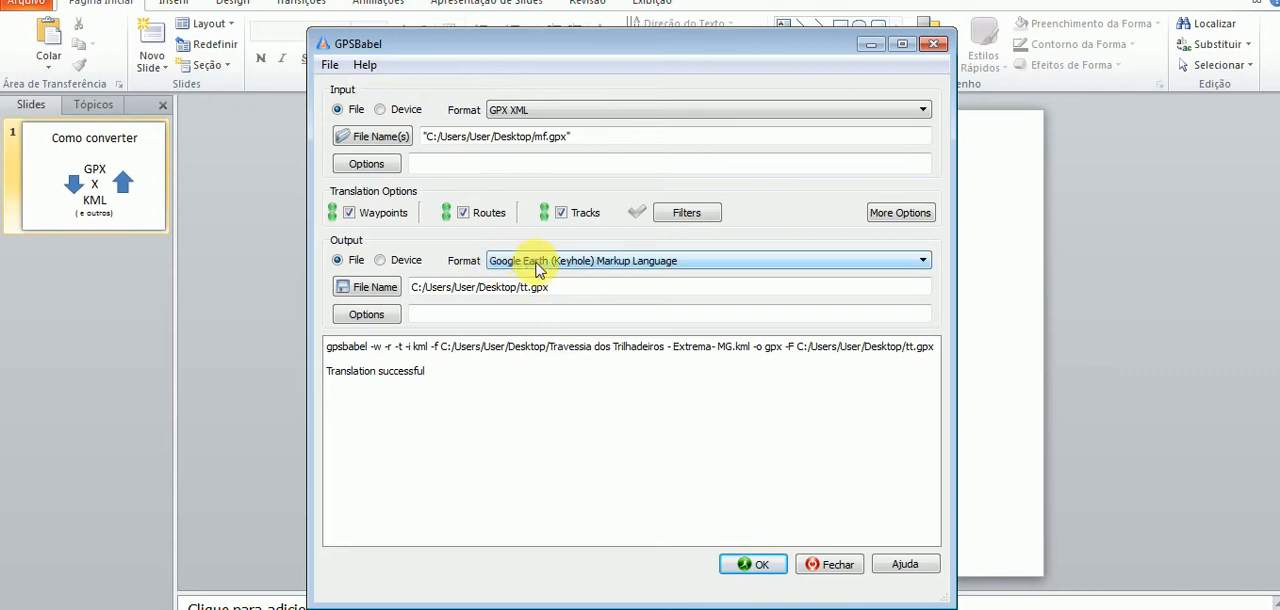
left_click(376, 291)
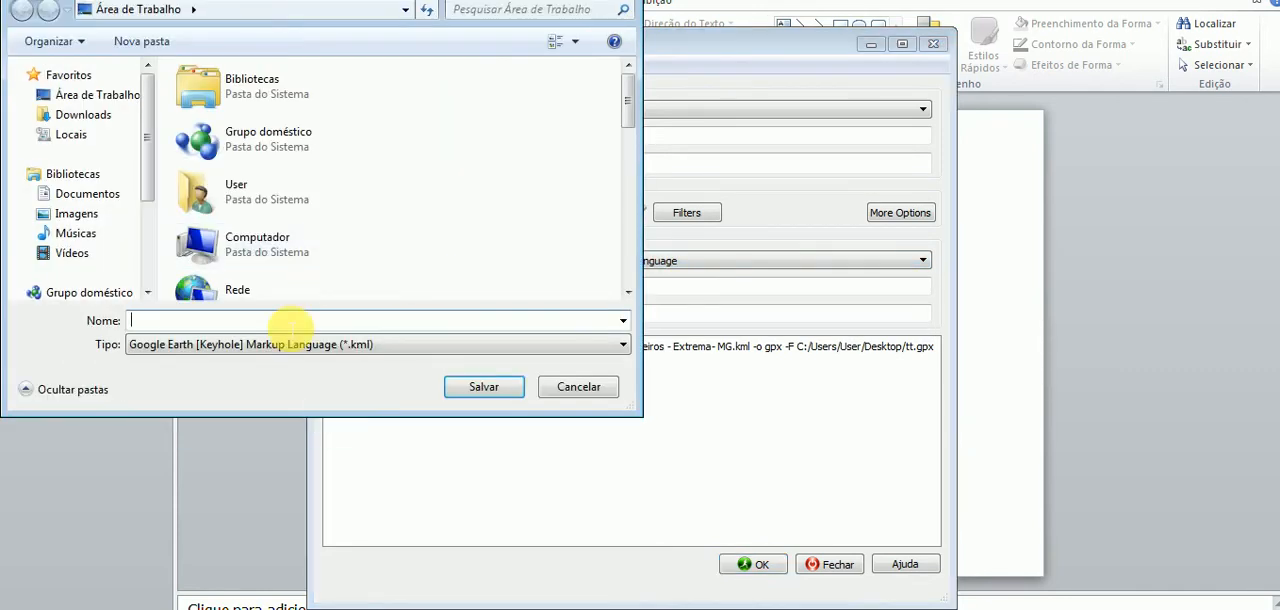
type("fgg")
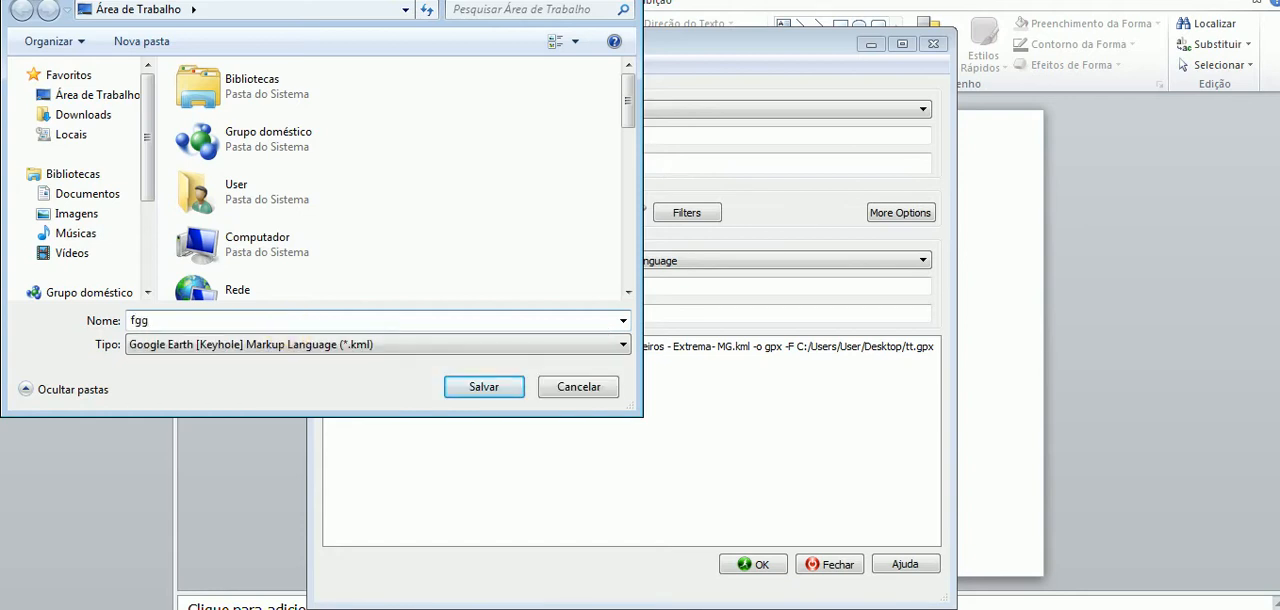
left_click(484, 387)
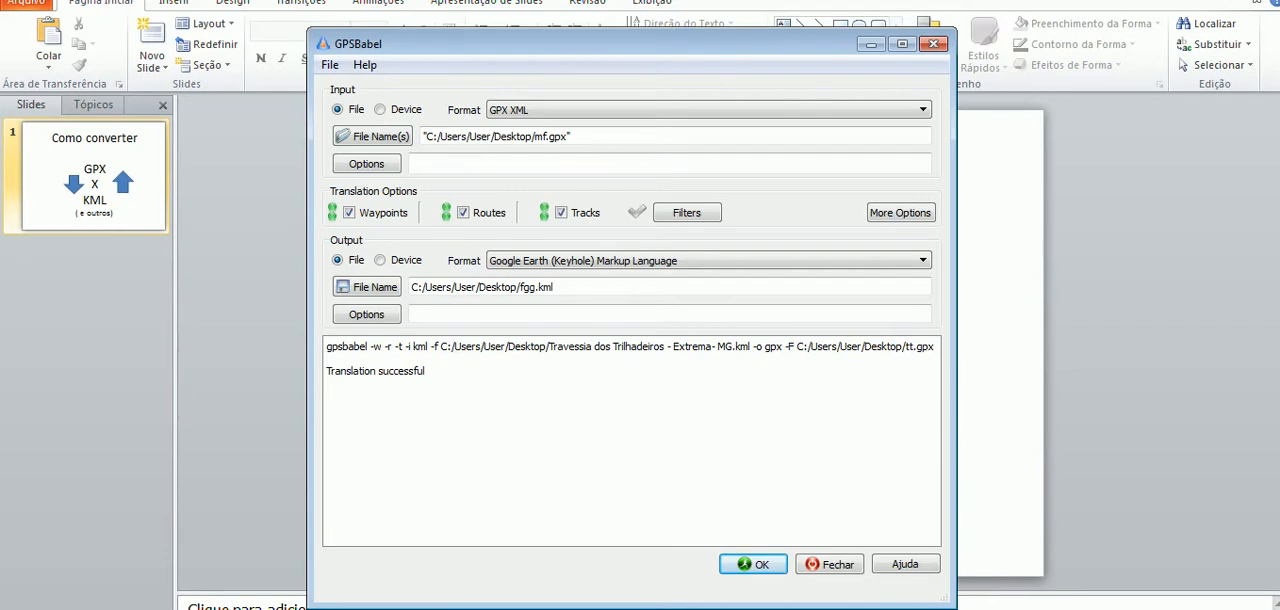
Switch to Wikiloc in the browser, open the account's profile and go to the trail upload page.
key("alt+Tab")
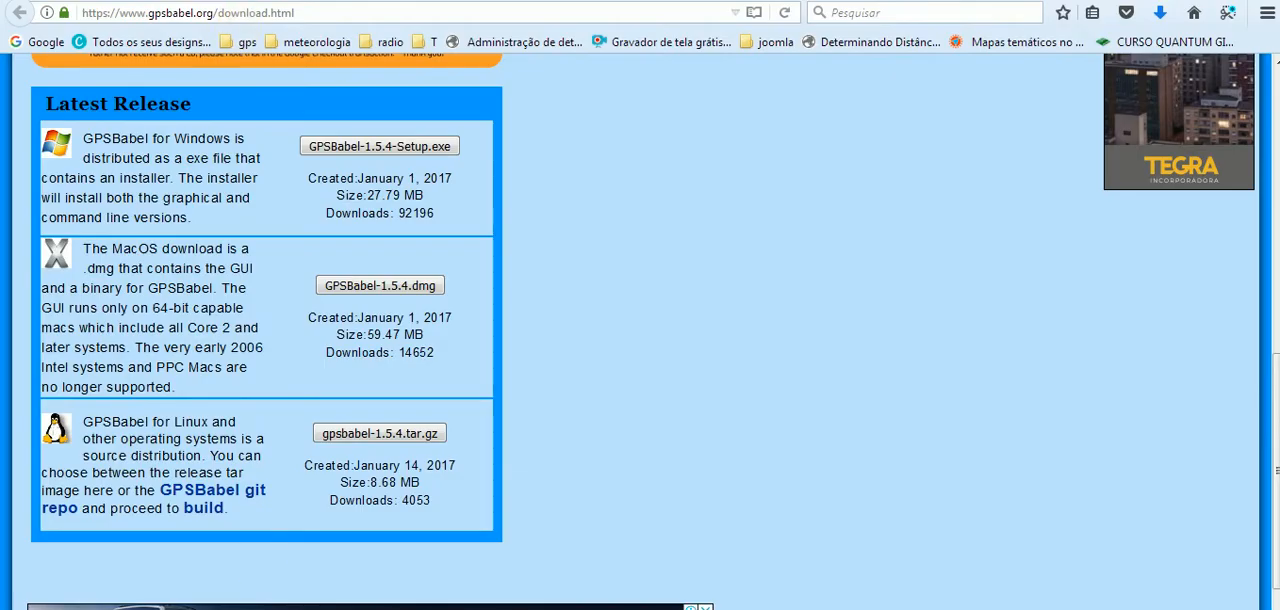
left_click(304, 1)
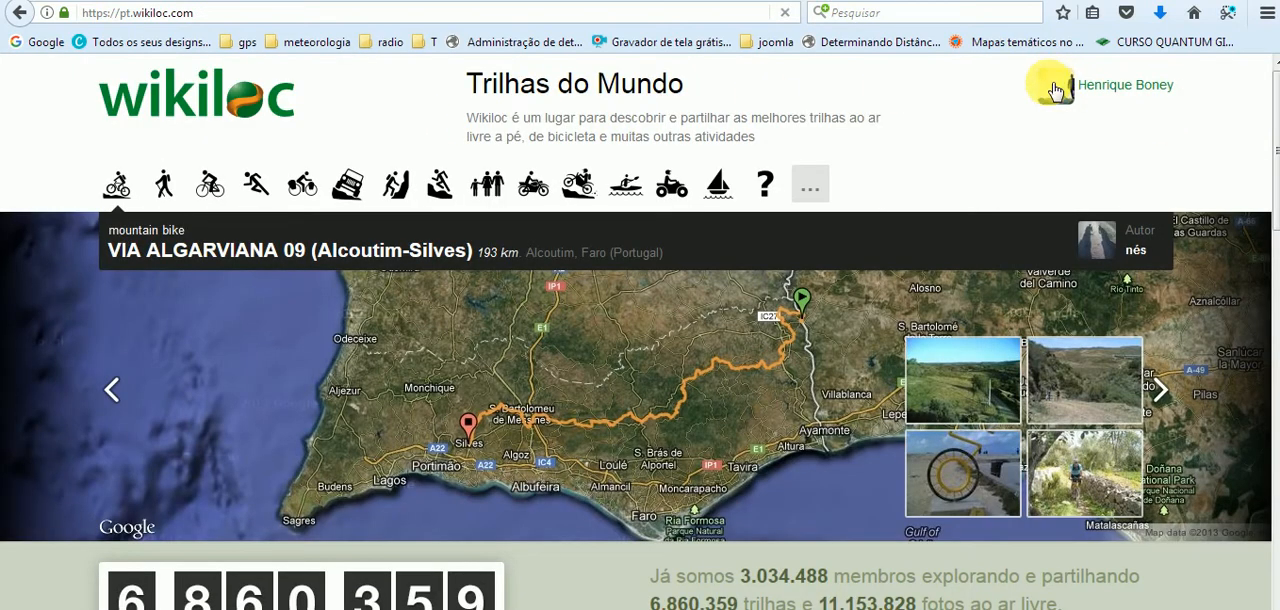
left_click(1053, 82)
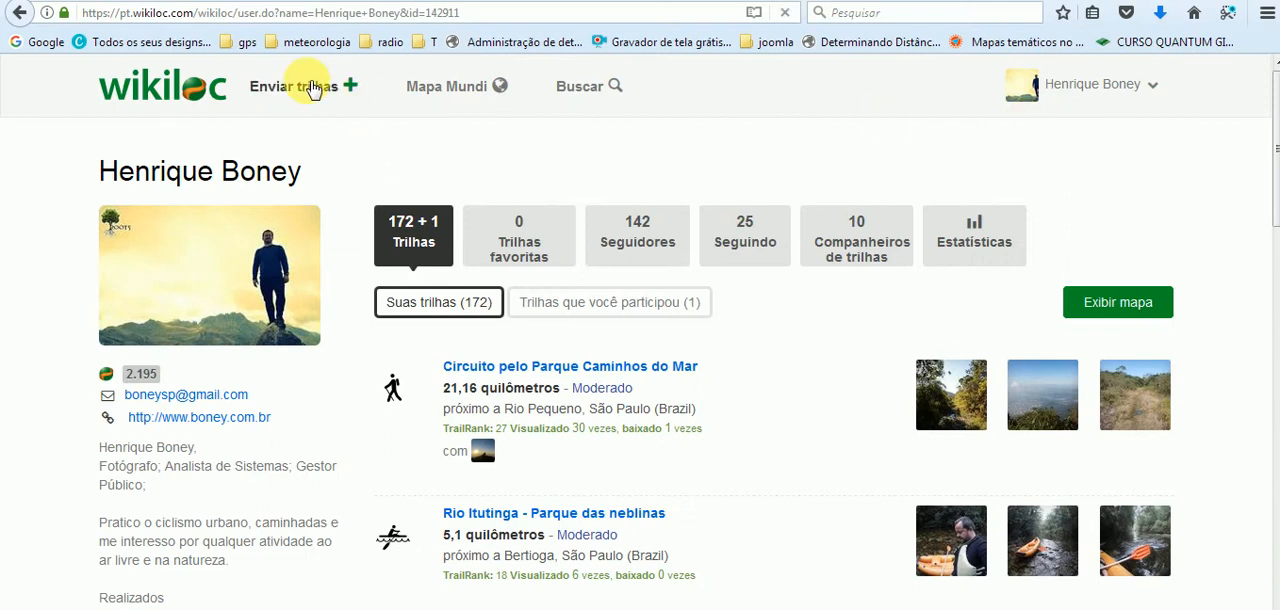
left_click(313, 88)
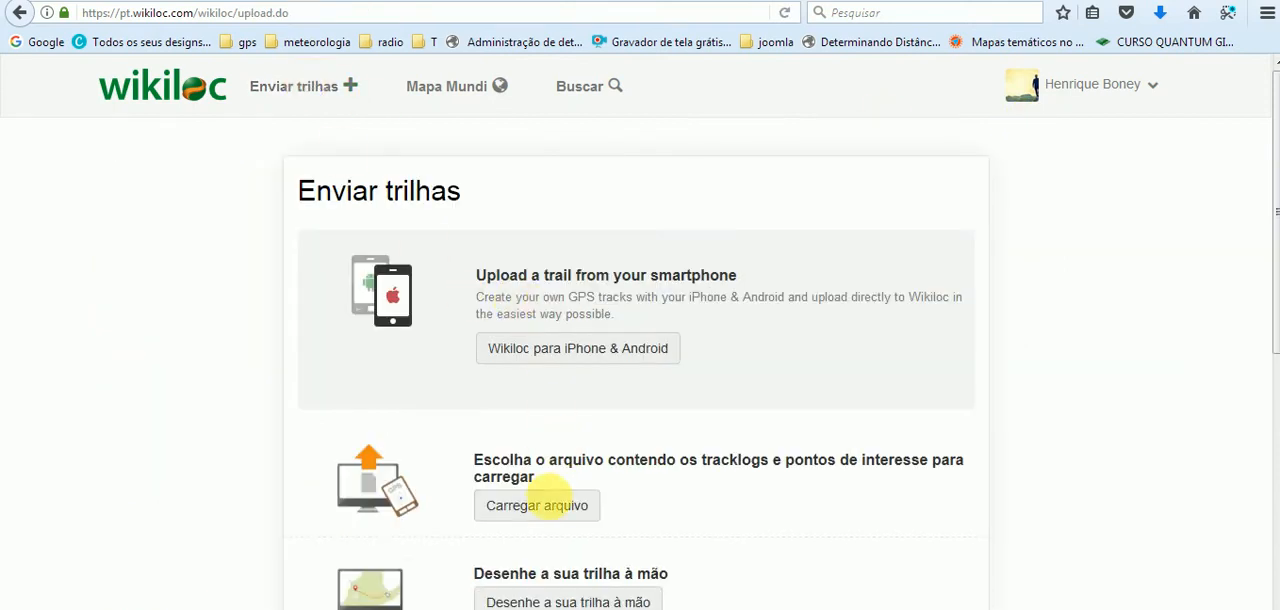
Upload the Travessia dos Trilhadeiros - Extrema- MG KML file from the desktop and review its tracklog and points of interest.
left_click(537, 505)
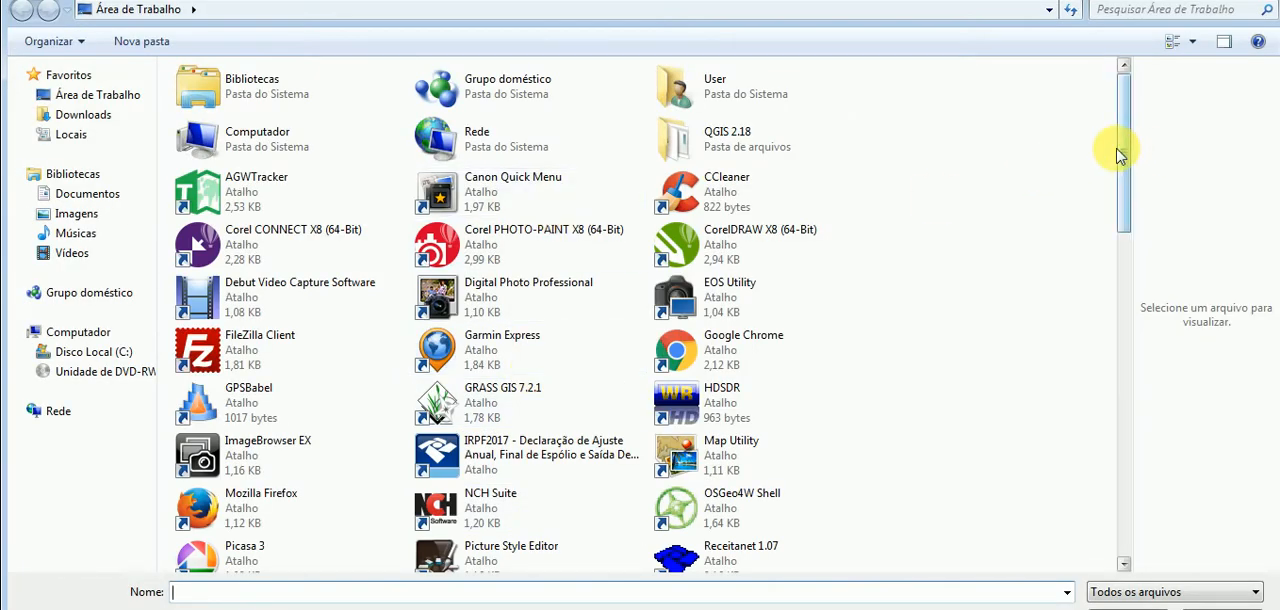
left_click_drag(1120, 151, 1249, 463)
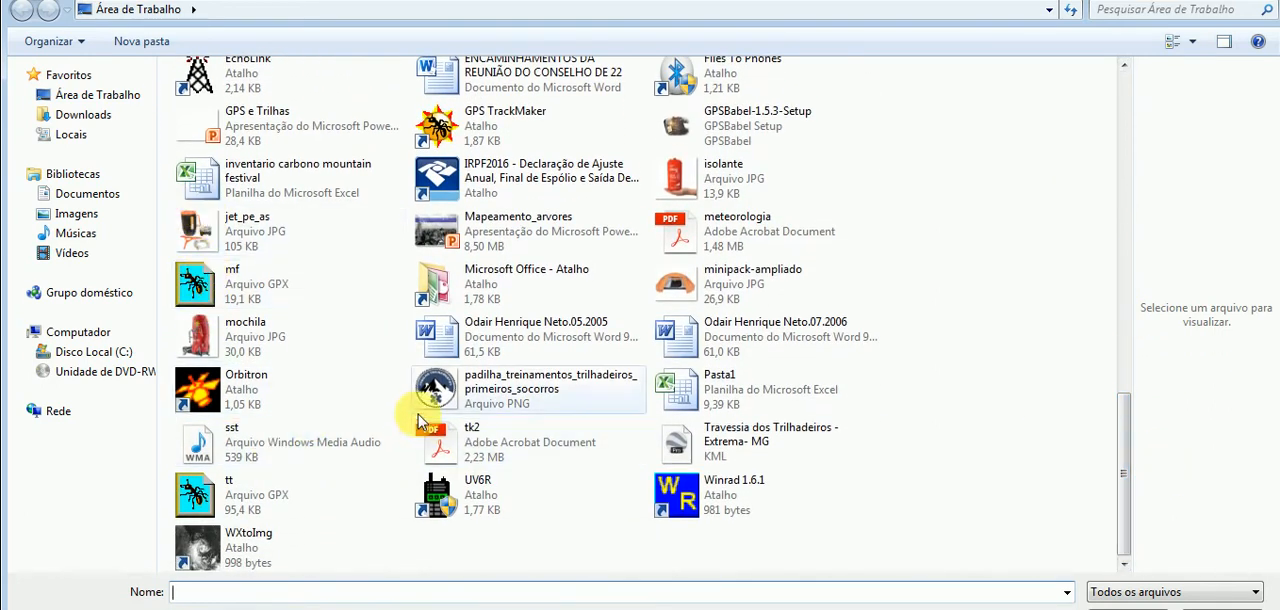
double_click(677, 440)
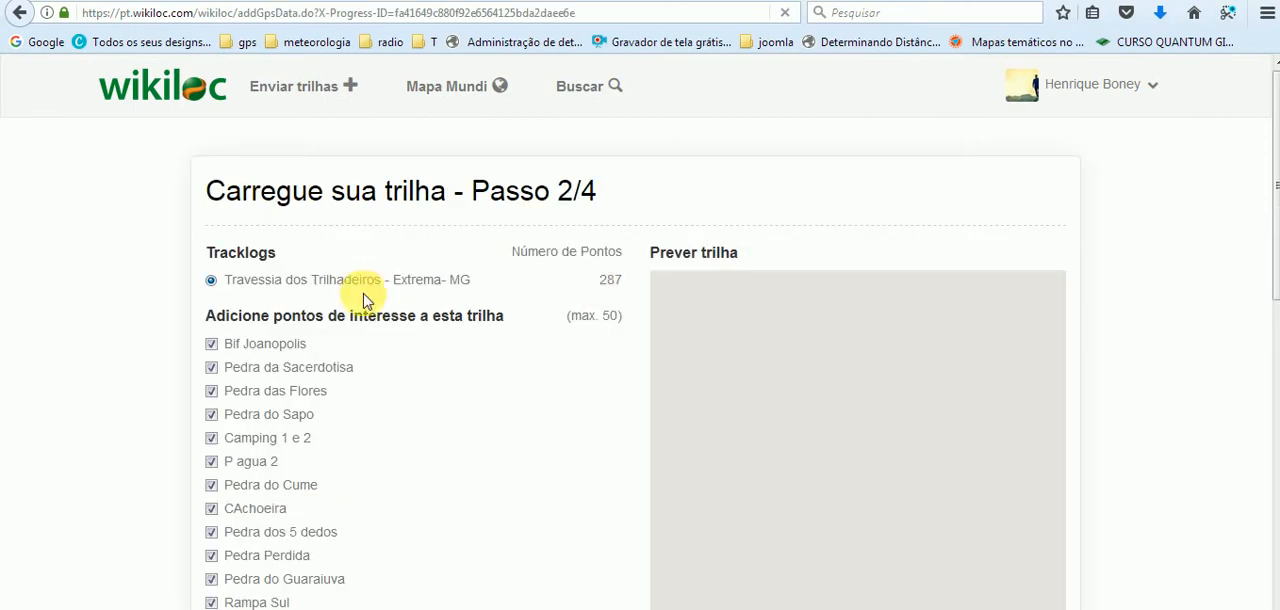
left_click_drag(1275, 217, 1275, 361)
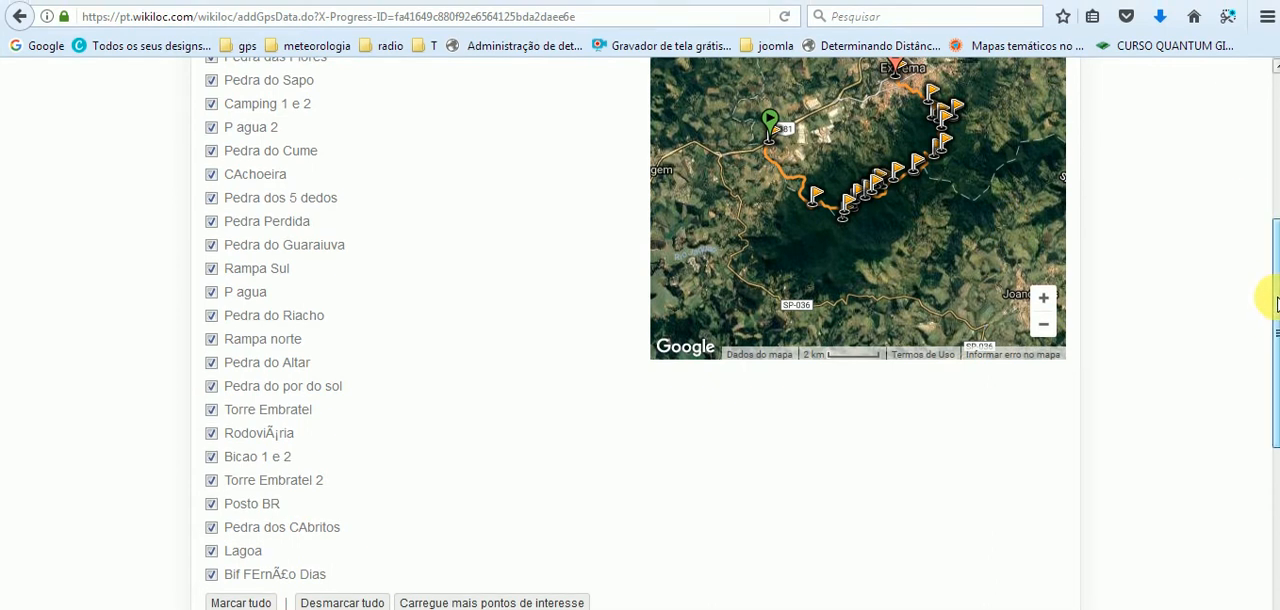
left_click_drag(1275, 299, 1273, 112)
Open the profile's Circuito pelo Parque Caminhos do Mar trail and go to its download page.
left_click(995, 147)
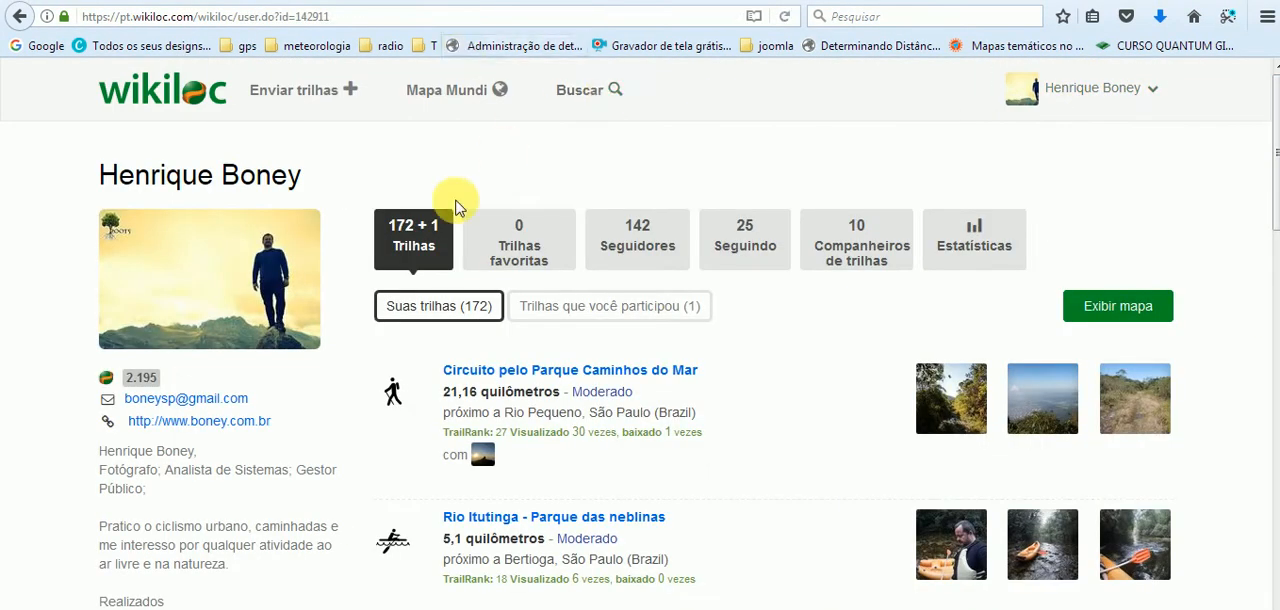
left_click(462, 372)
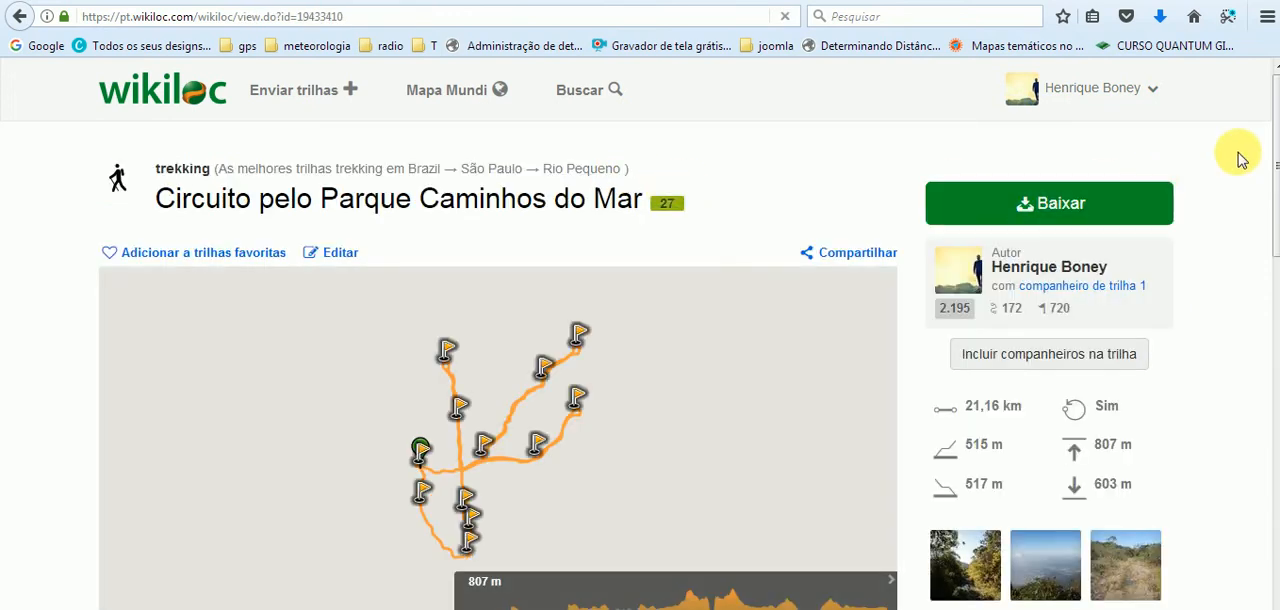
left_click_drag(1274, 120, 1268, 137)
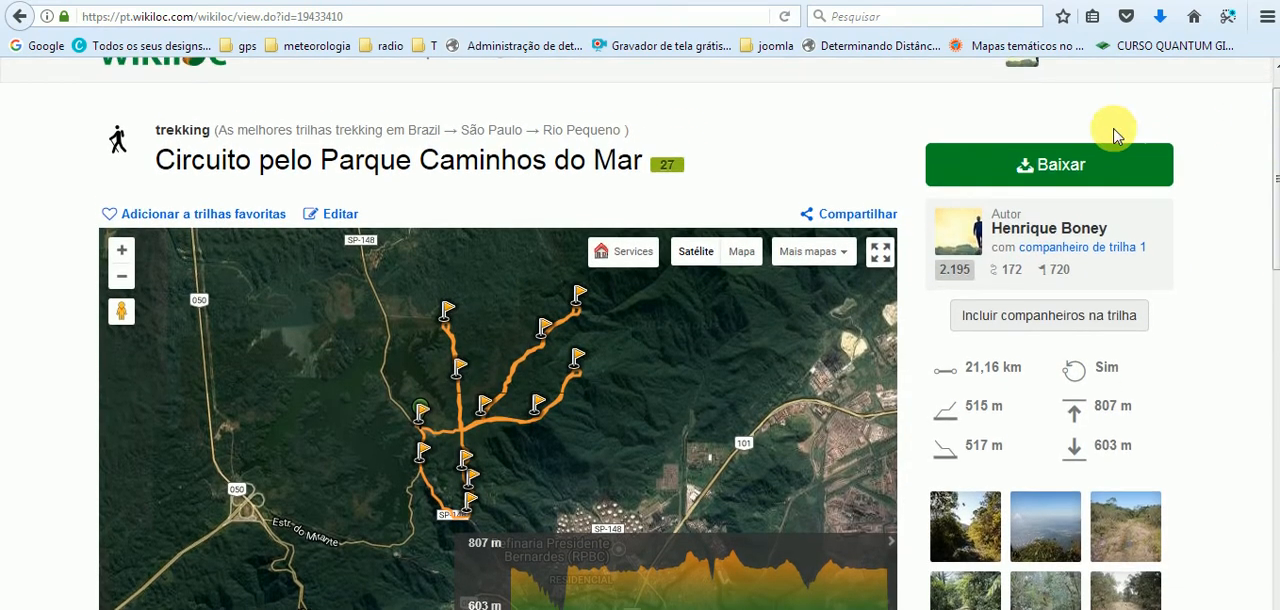
left_click(1066, 166)
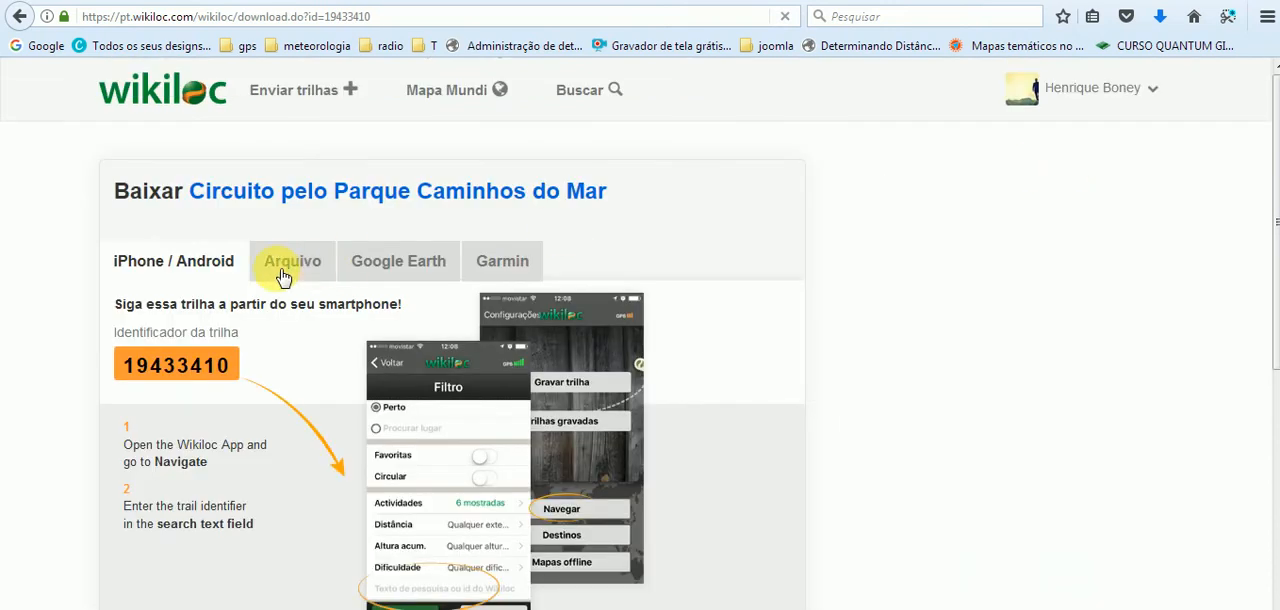
Compare the trail's download options as a GPX file and as a Google Earth KML file.
left_click(282, 270)
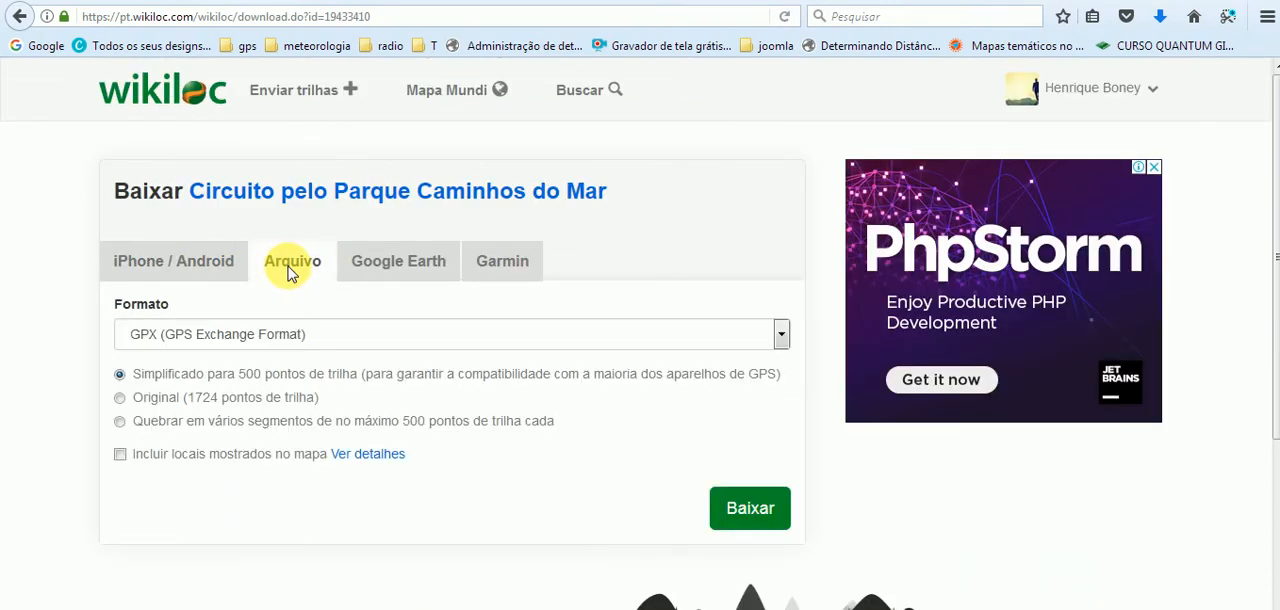
left_click(374, 253)
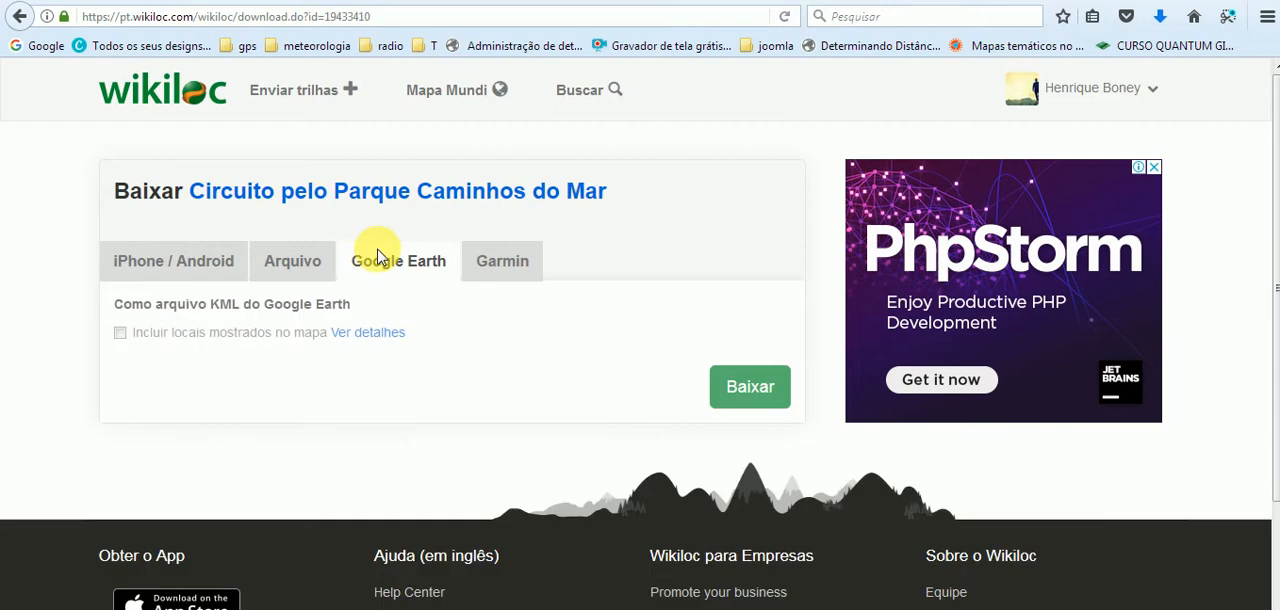
left_click(313, 265)
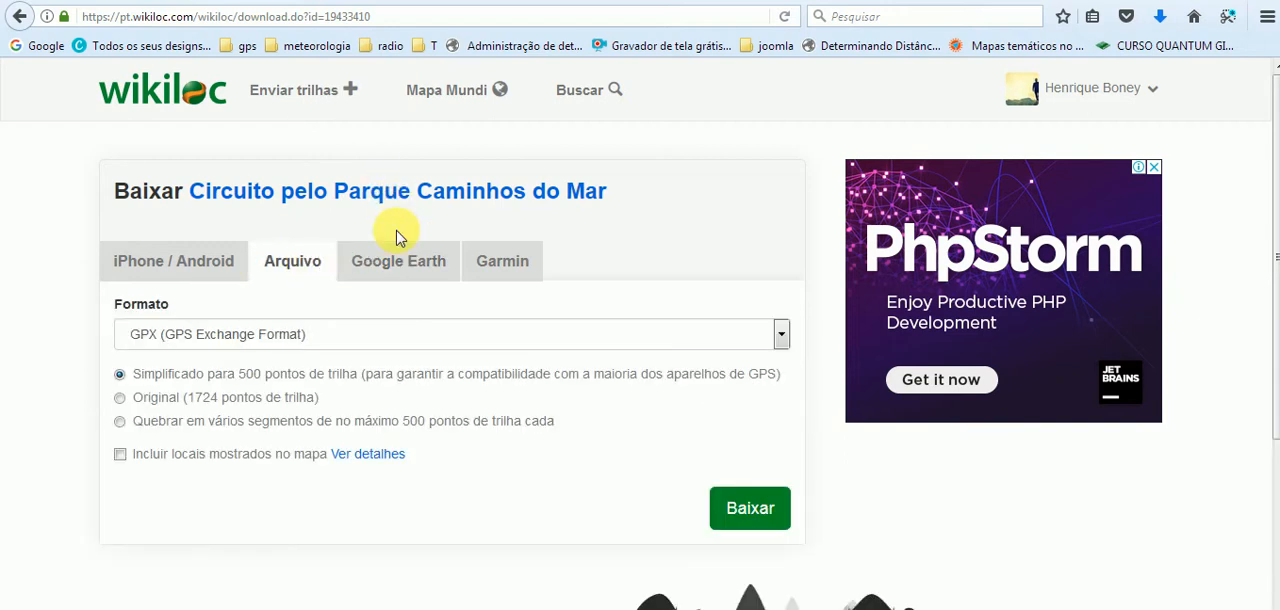
Switch to Garmin BaseCamp, select the mf track and check the file types offered for exporting mf, without saving.
left_click(150, 97)
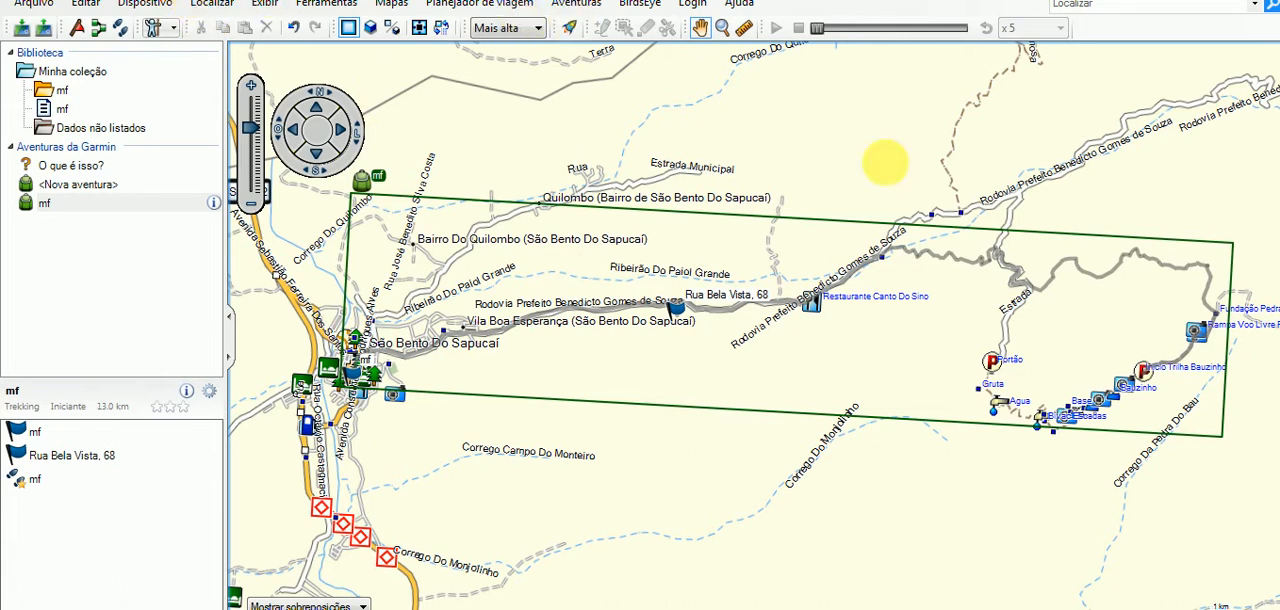
left_click(657, 322)
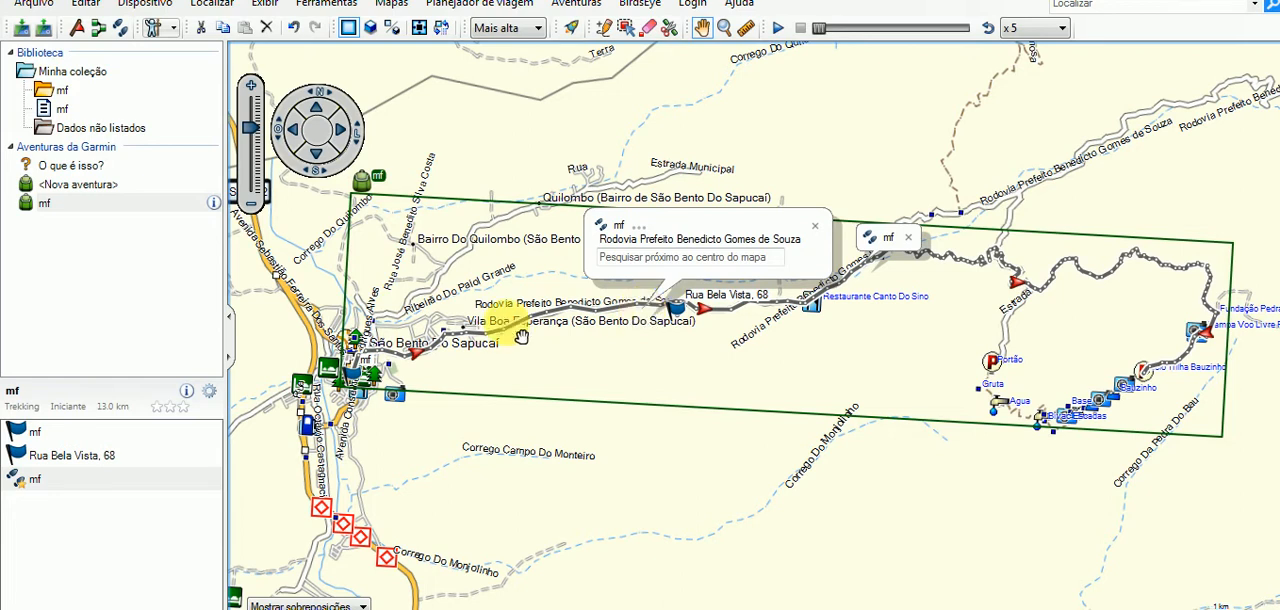
left_click(33, 4)
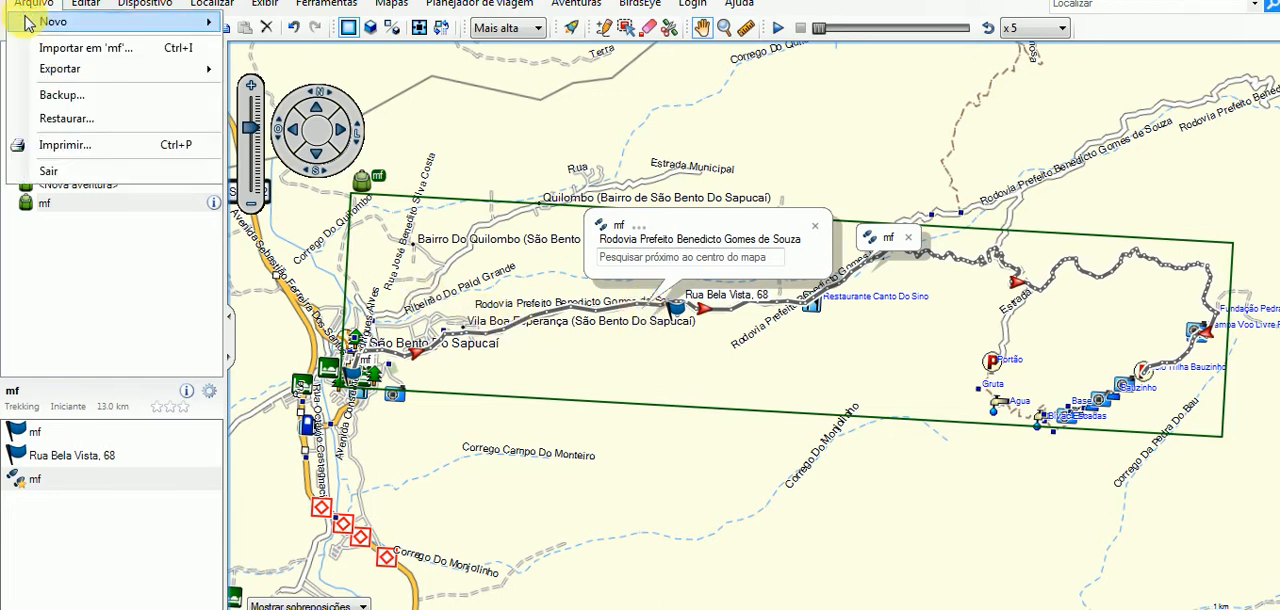
mouse_move(42, 73)
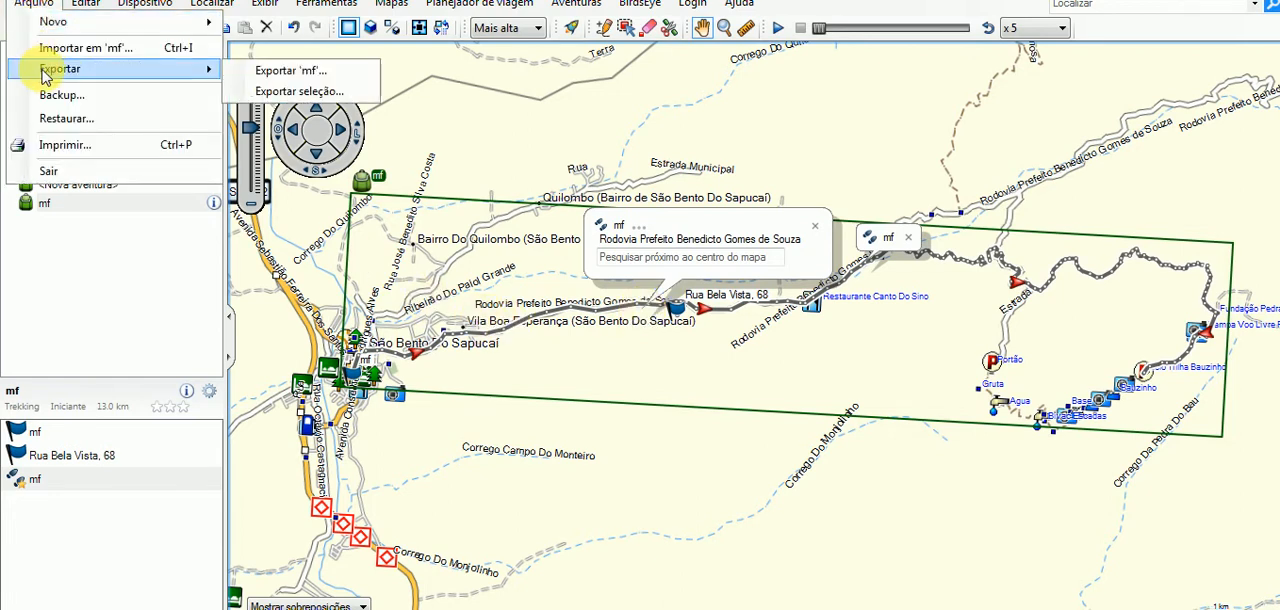
left_click(254, 72)
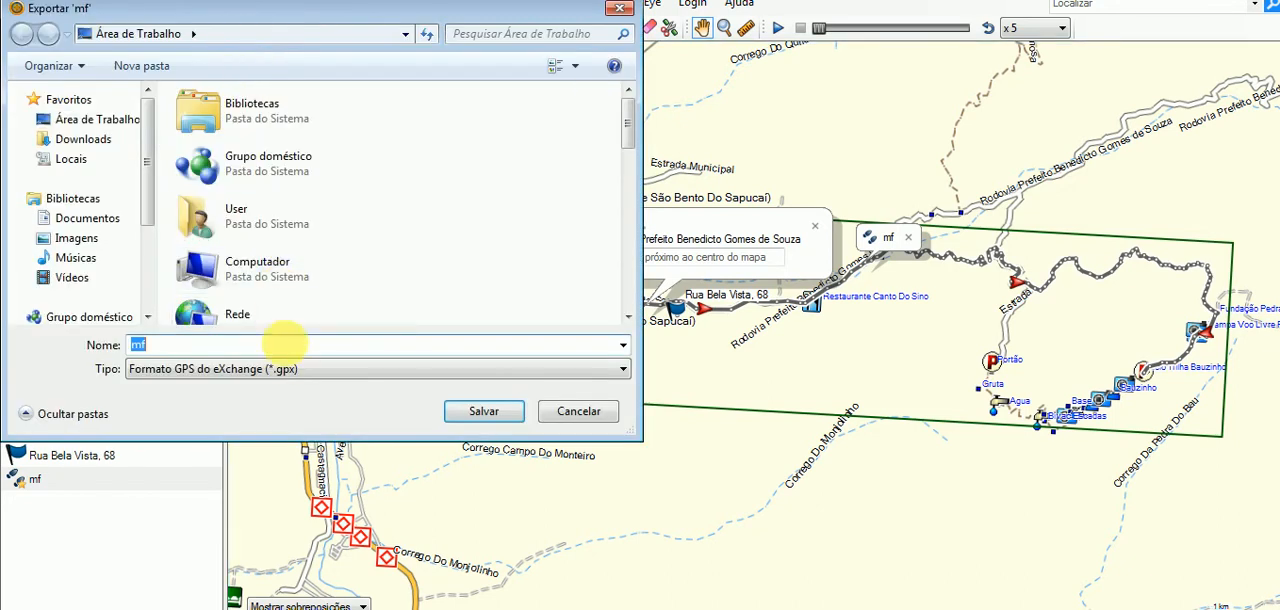
left_click(286, 370)
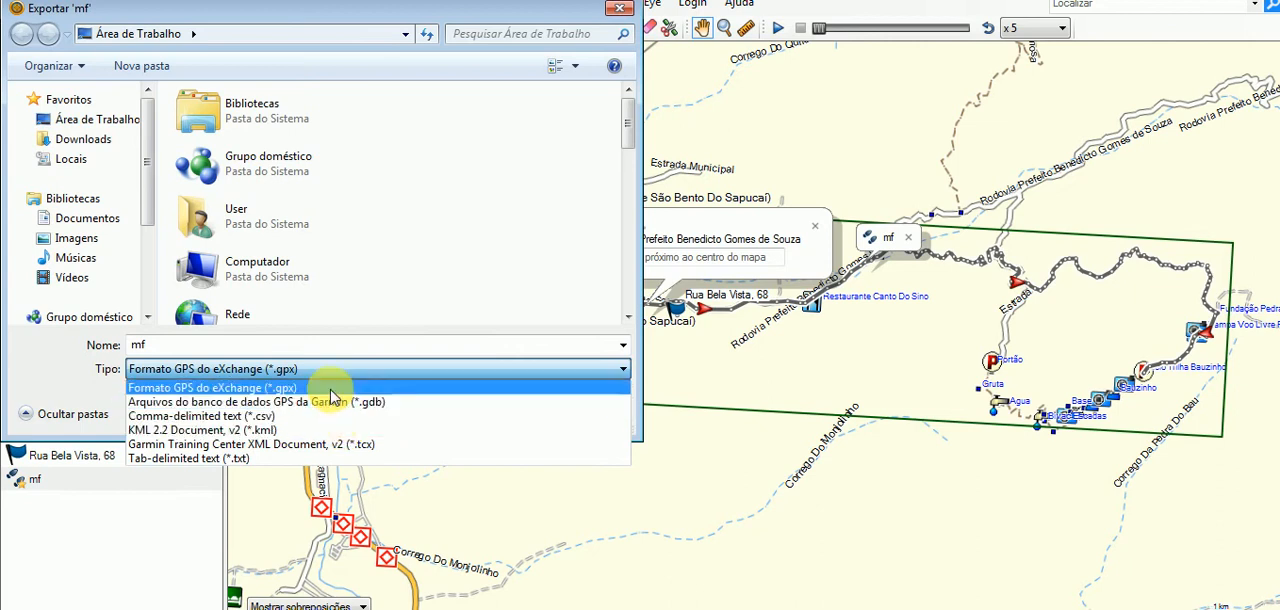
left_click(610, 16)
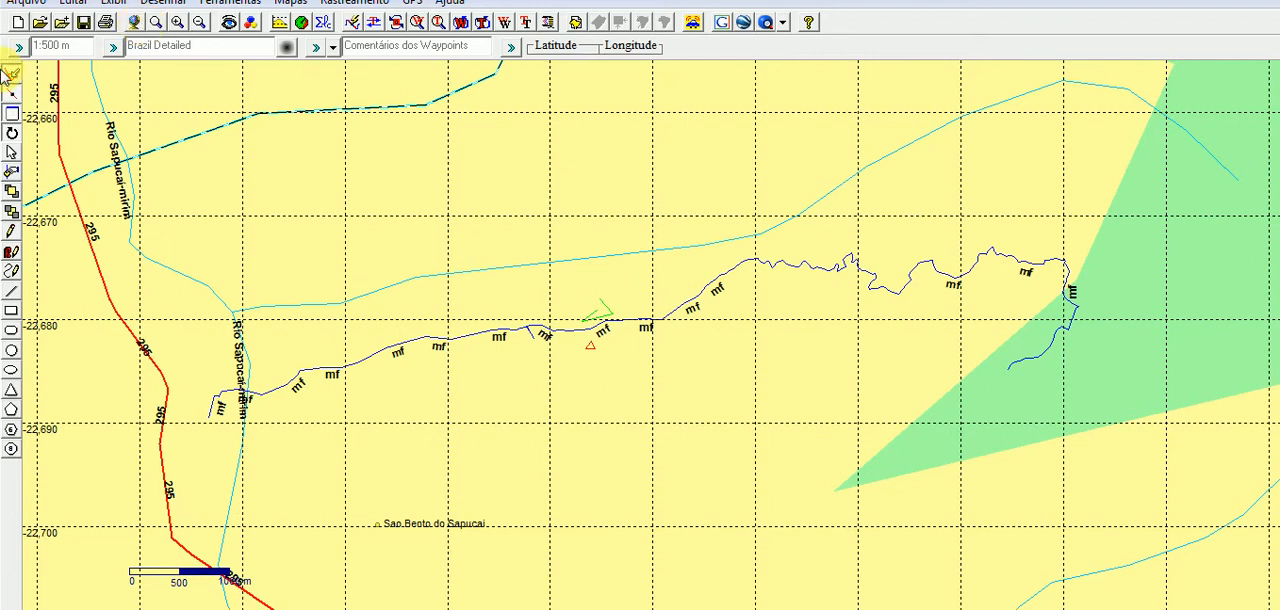
Switch to Google Earth and check the file types it can open, keeping all files listed.
left_click(330, 608)
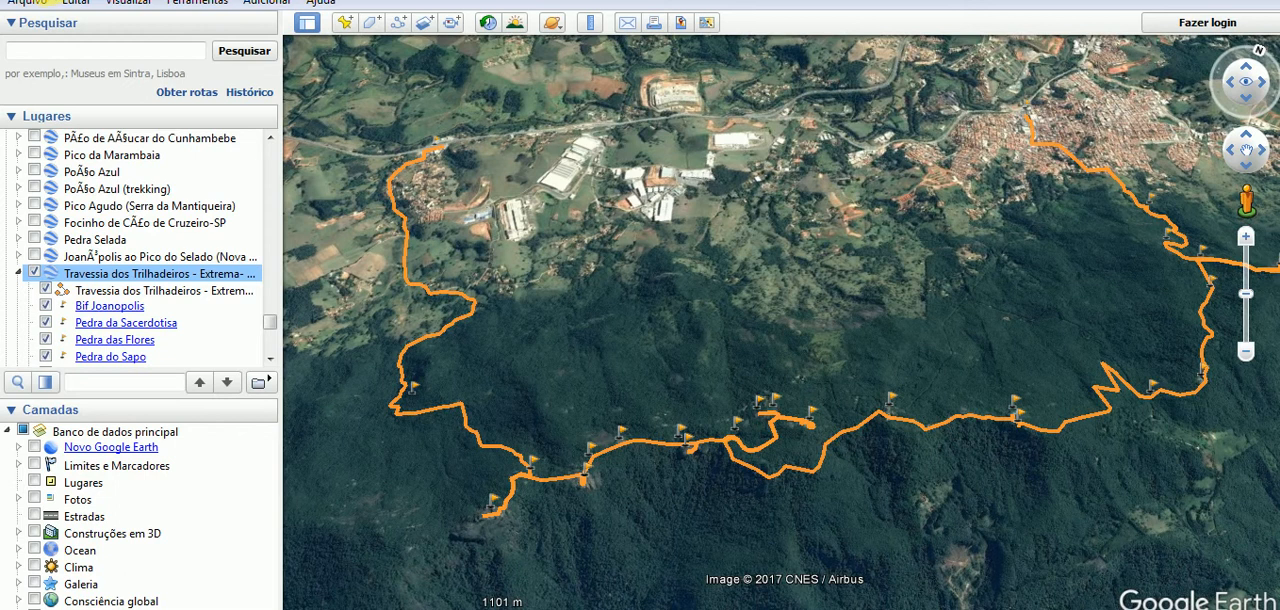
left_click(30, 4)
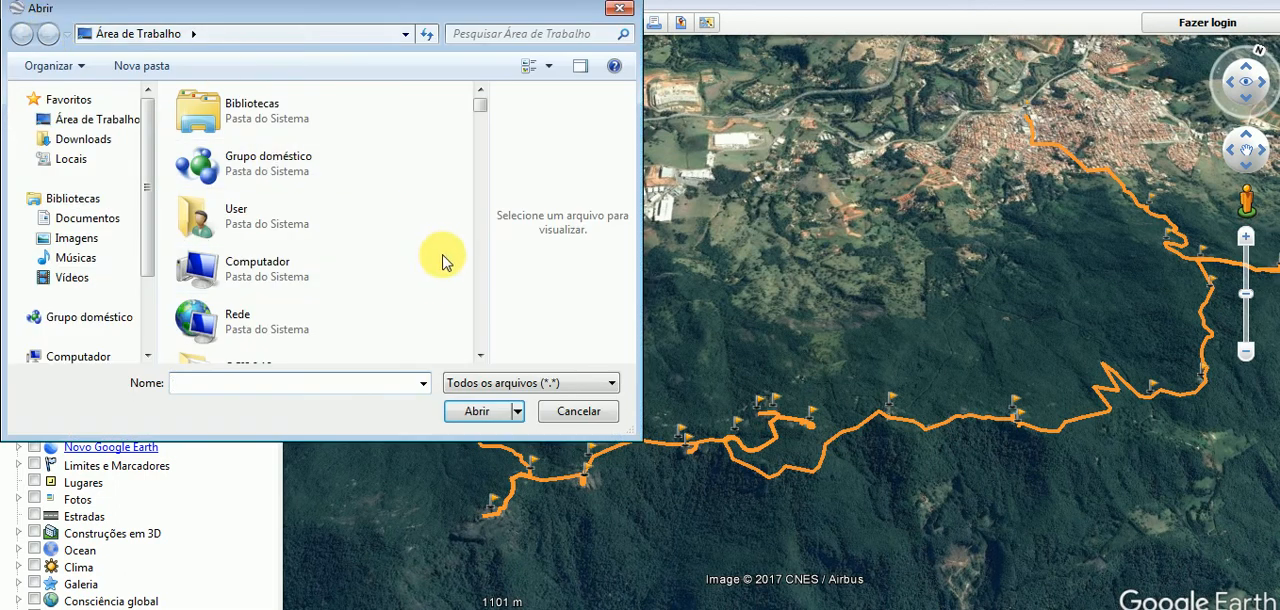
left_click(502, 381)
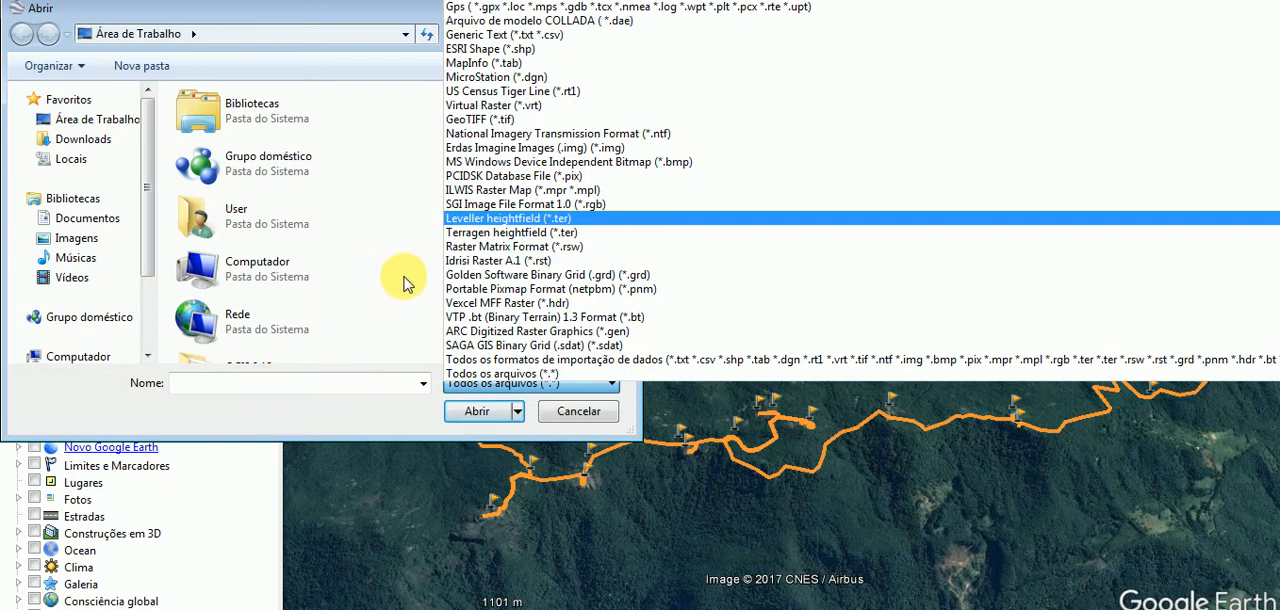
left_click(514, 376)
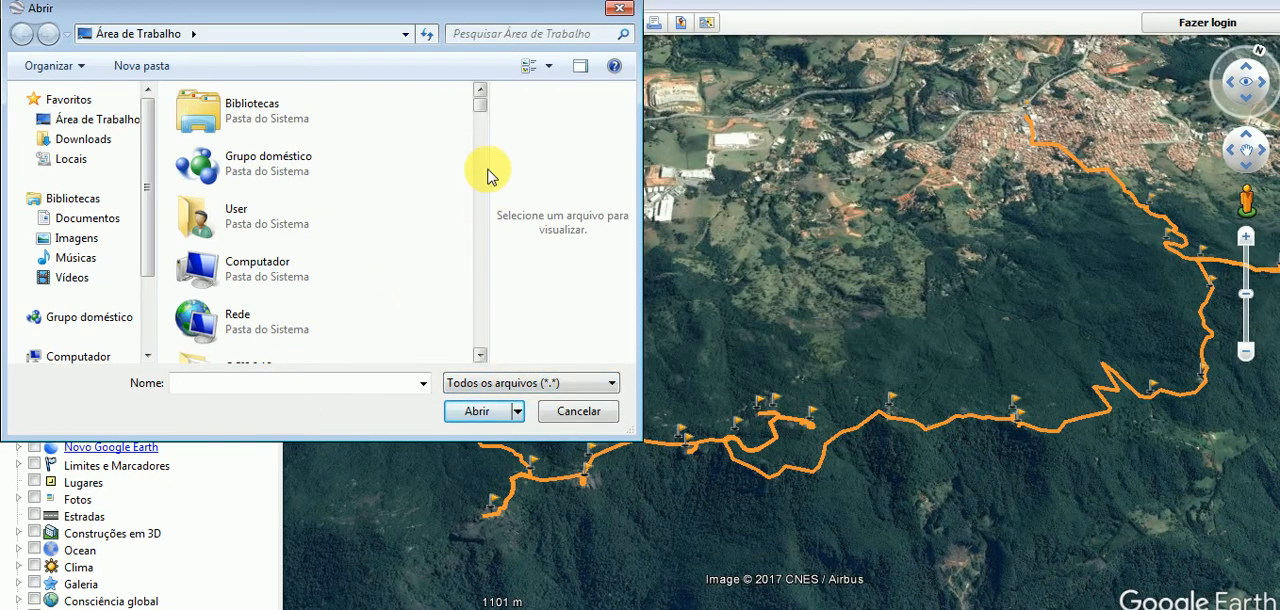
Open mf.gpx from the desktop, reloading the file, and import it with KML Tracks, KML LineStrings and altitudes adjusted to ground height.
left_click_drag(480, 108, 478, 345)
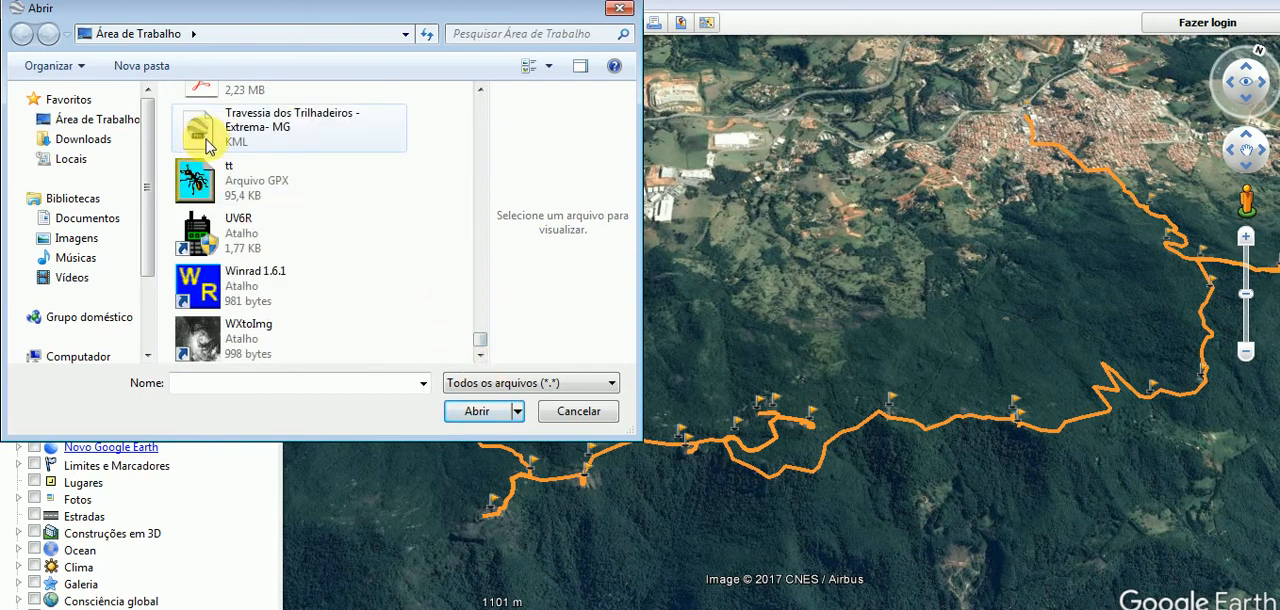
left_click_drag(480, 343, 480, 303)
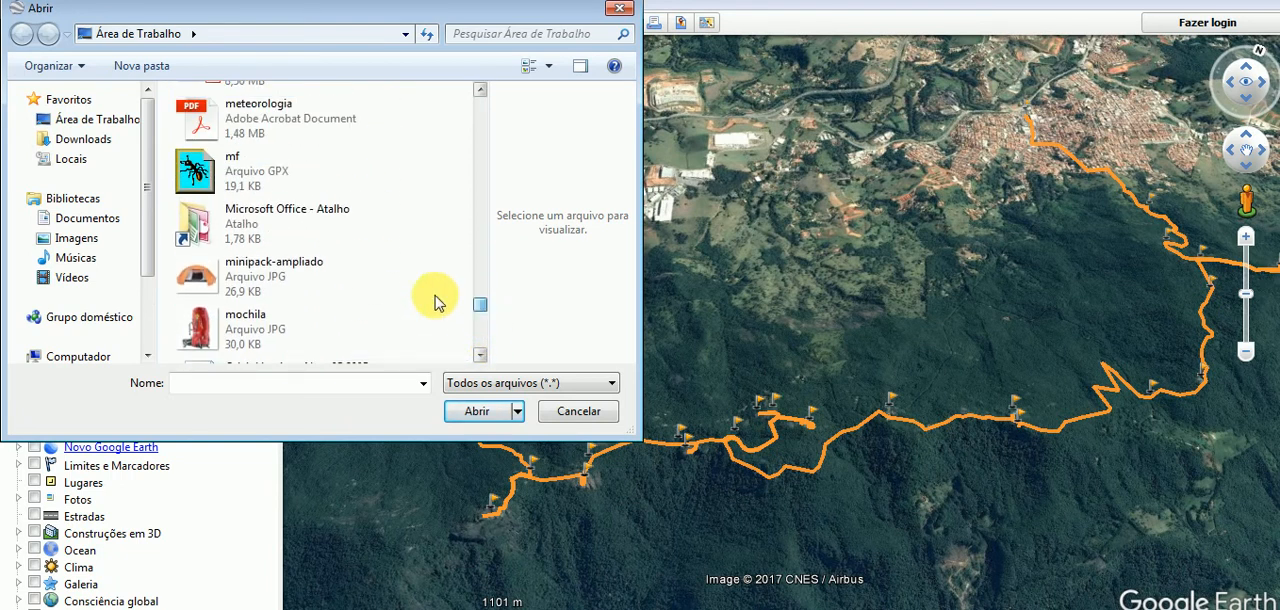
double_click(191, 177)
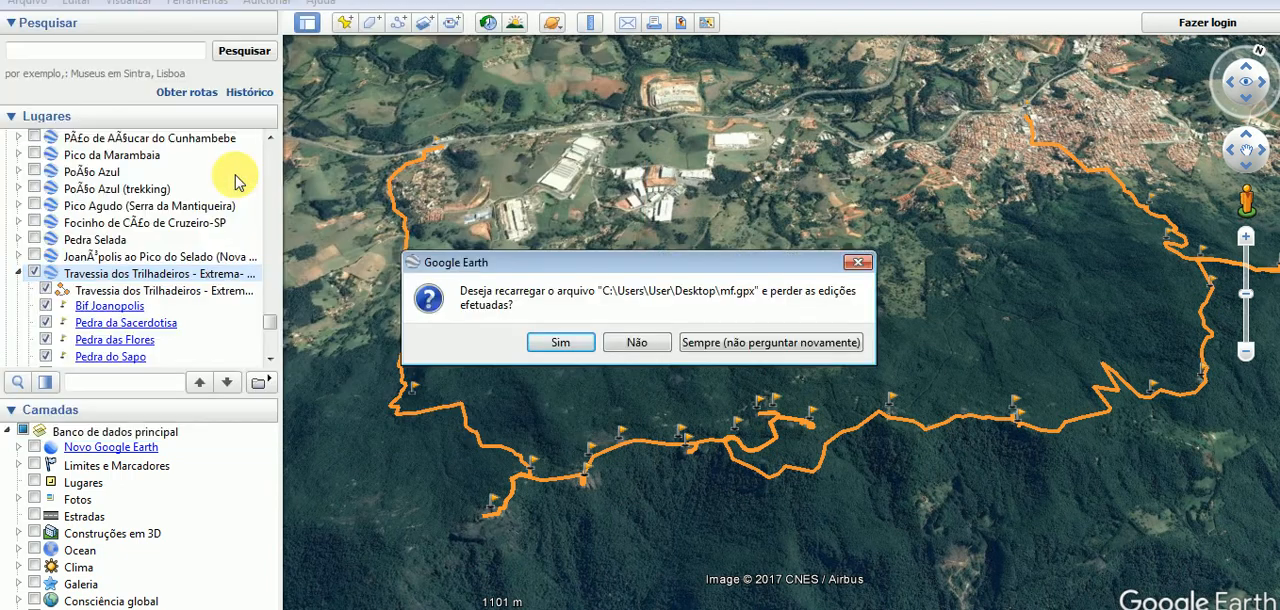
left_click(562, 343)
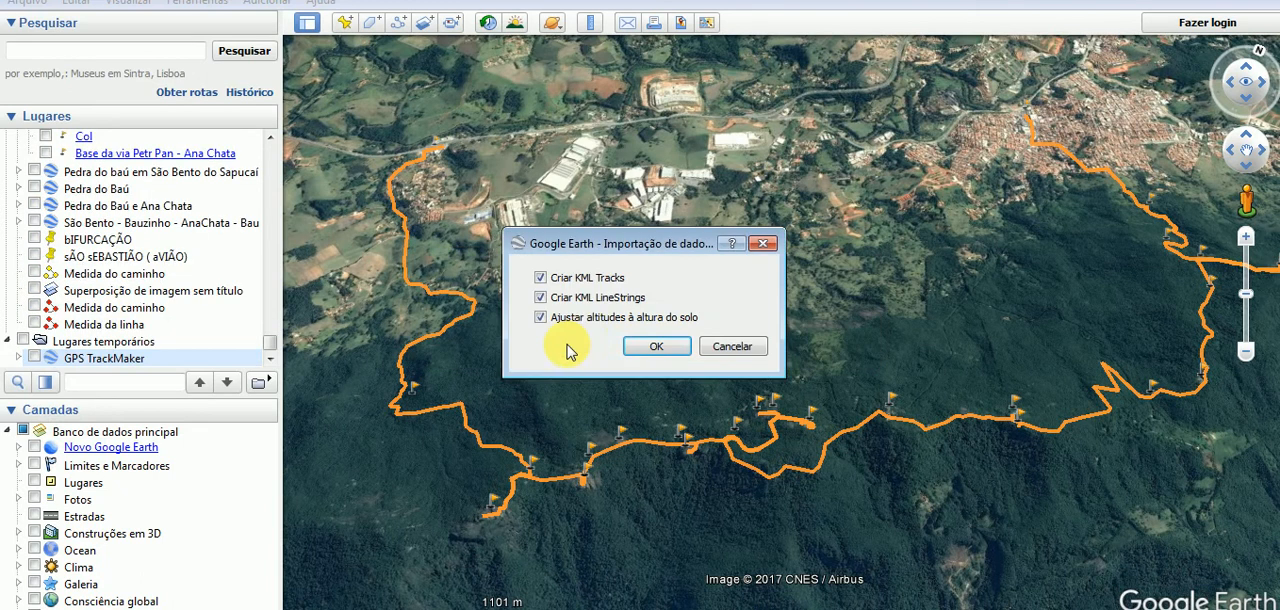
left_click(652, 346)
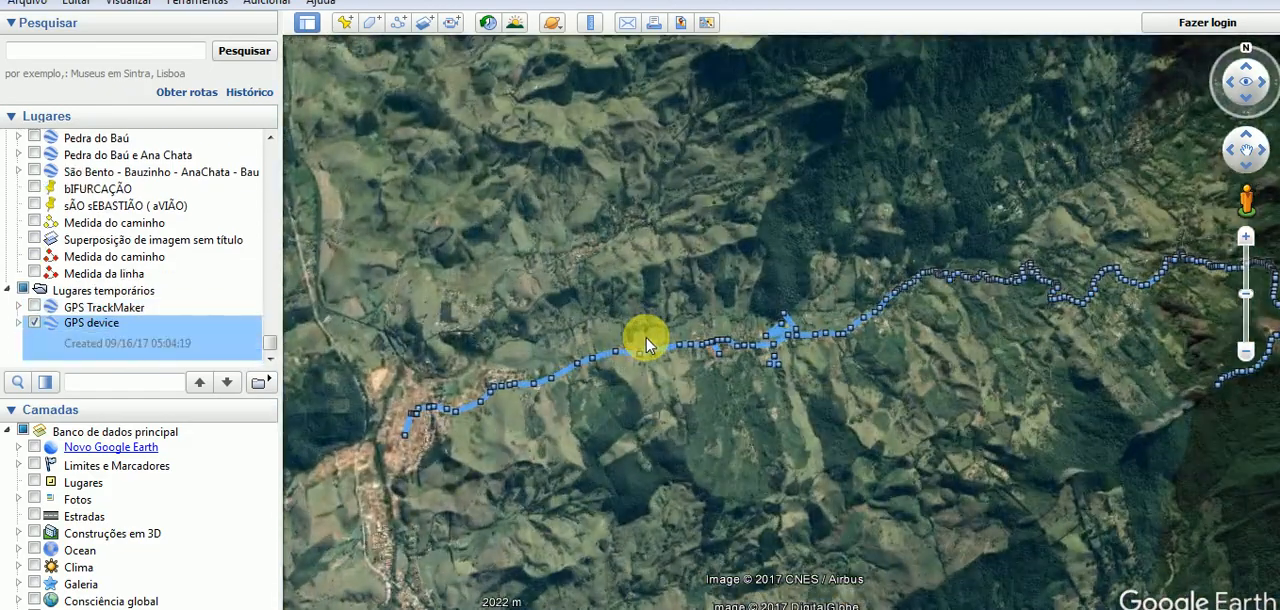
Examine the imported mf track on the satellite imagery, both close up around its stray segments and along its whole route.
left_click_drag(772, 320, 722, 314)
left_click_drag(605, 281, 628, 261)
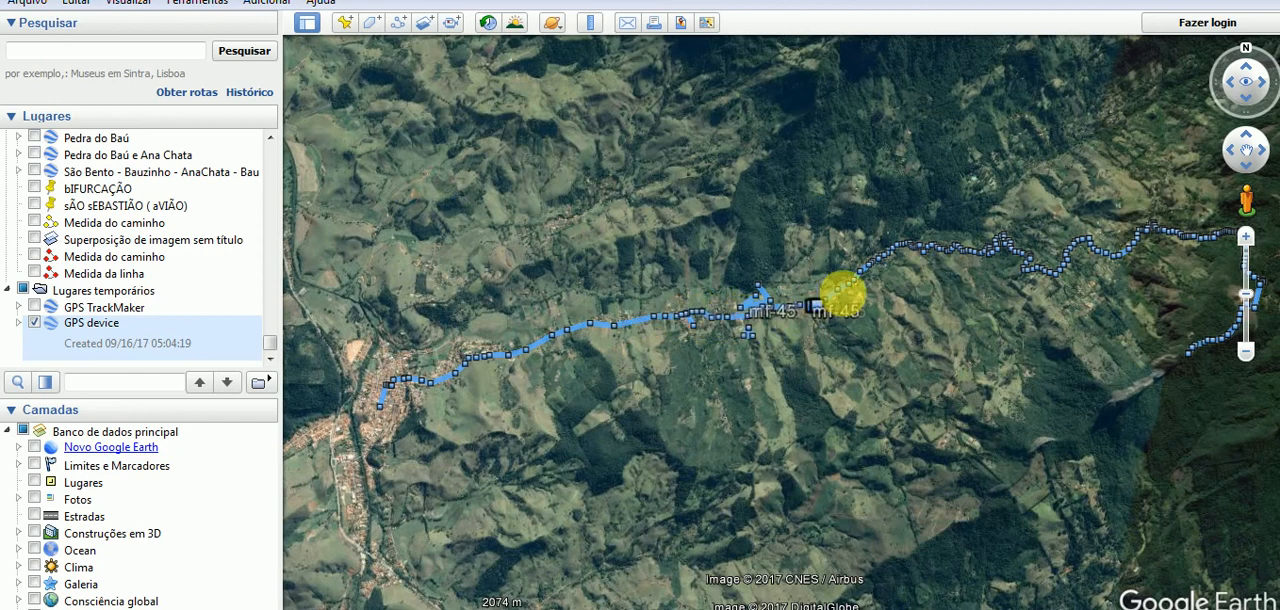
scroll(840, 291, "up", 5)
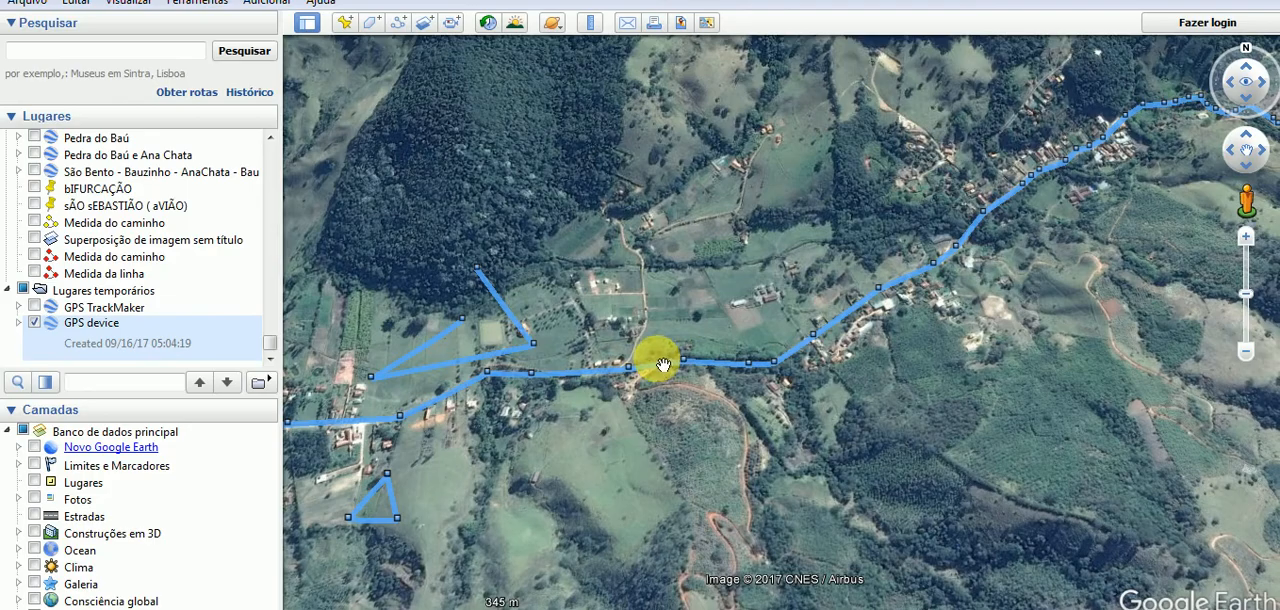
scroll(700, 266, "down", 5)
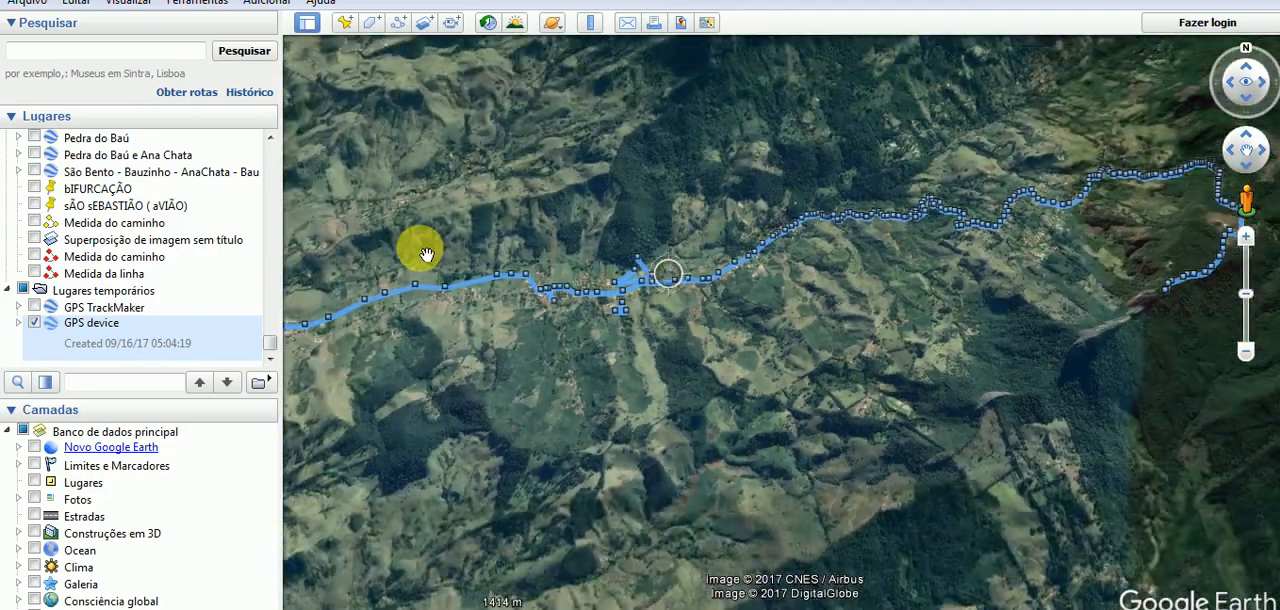
left_click_drag(425, 254, 555, 249)
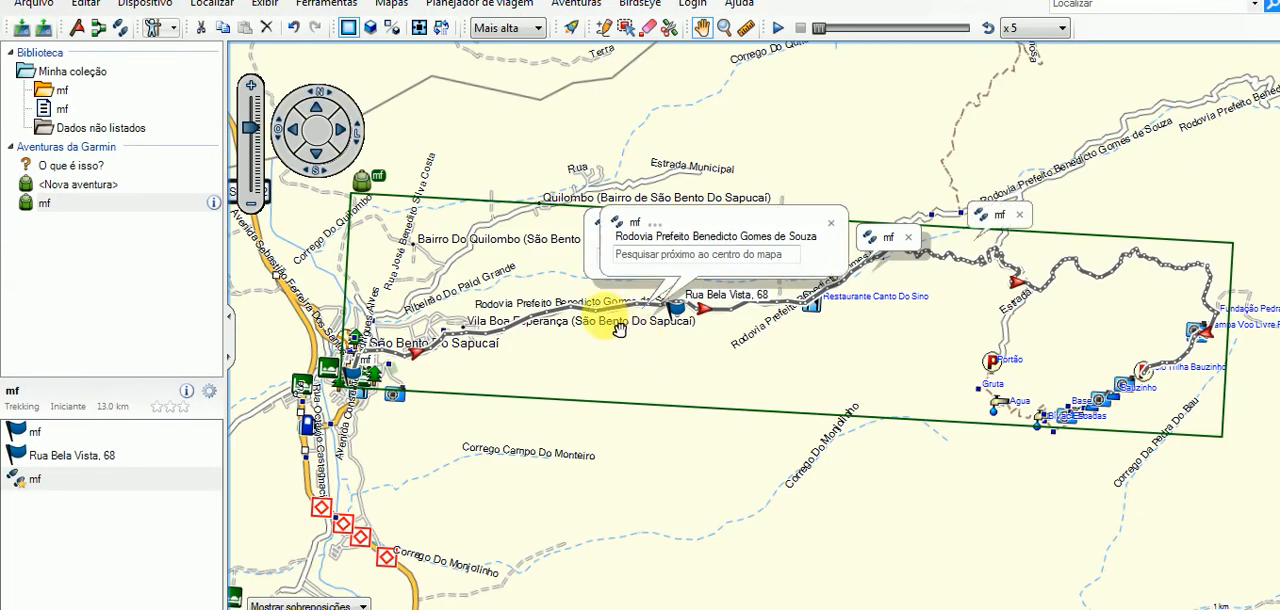
Switch to Garmin BaseCamp and inspect the mf track up close along Rodovia Prefeito Benedicto Gomes de Souza.
scroll(591, 308, "up", 2)
scroll(605, 318, "up", 1)
left_click(575, 301)
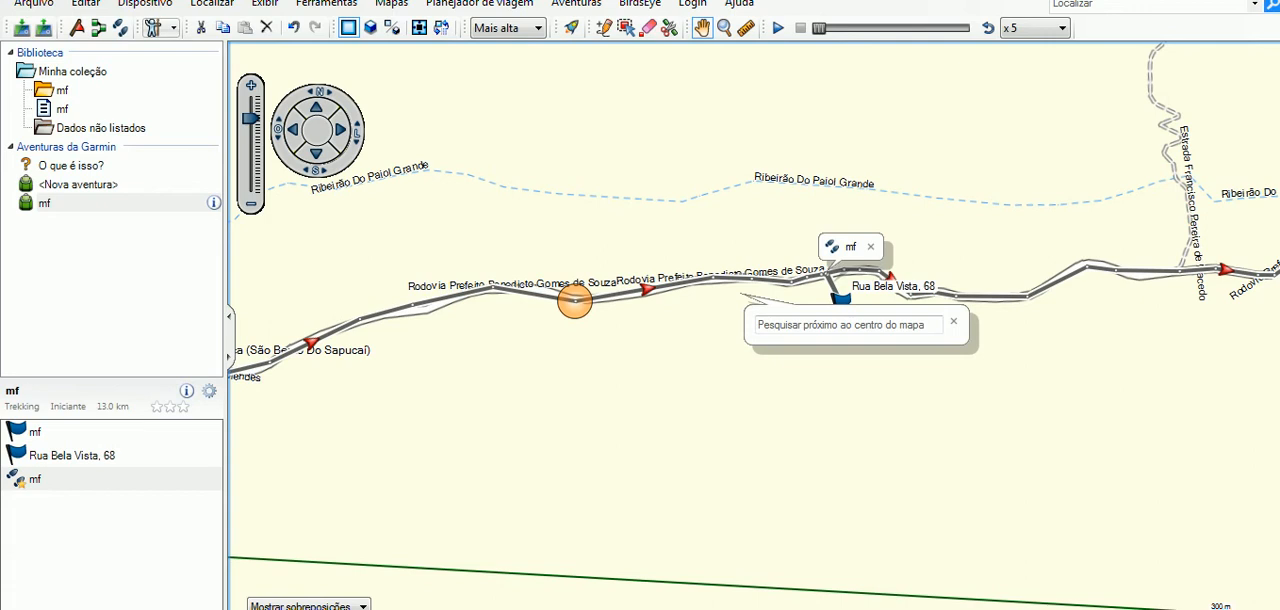
left_click(533, 347)
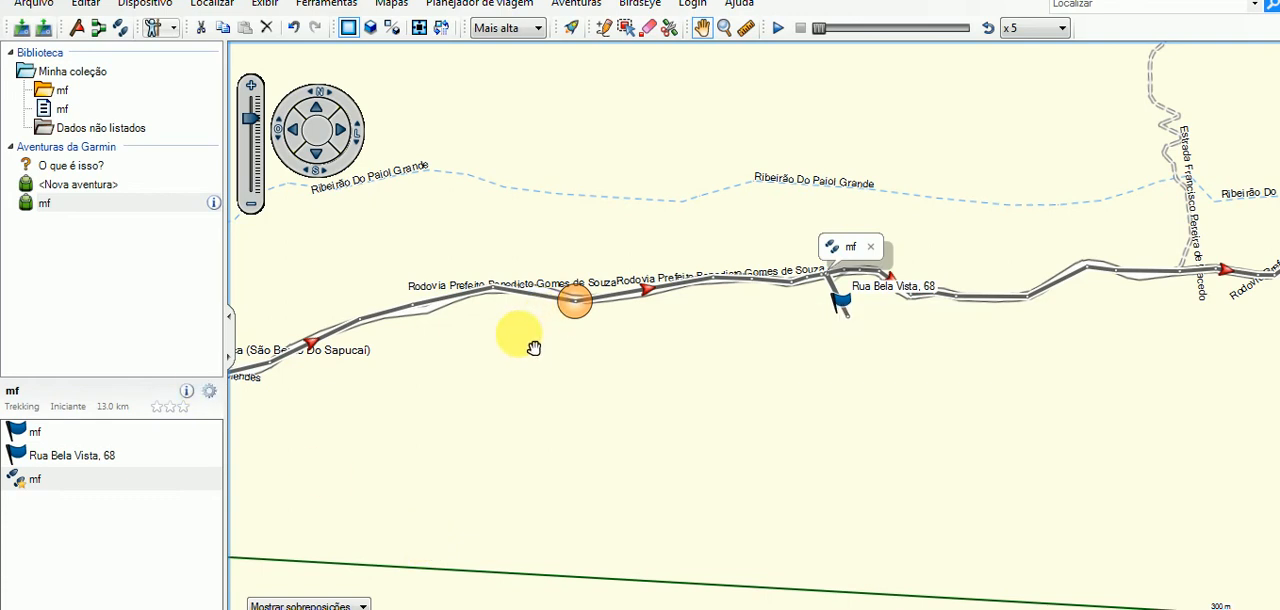